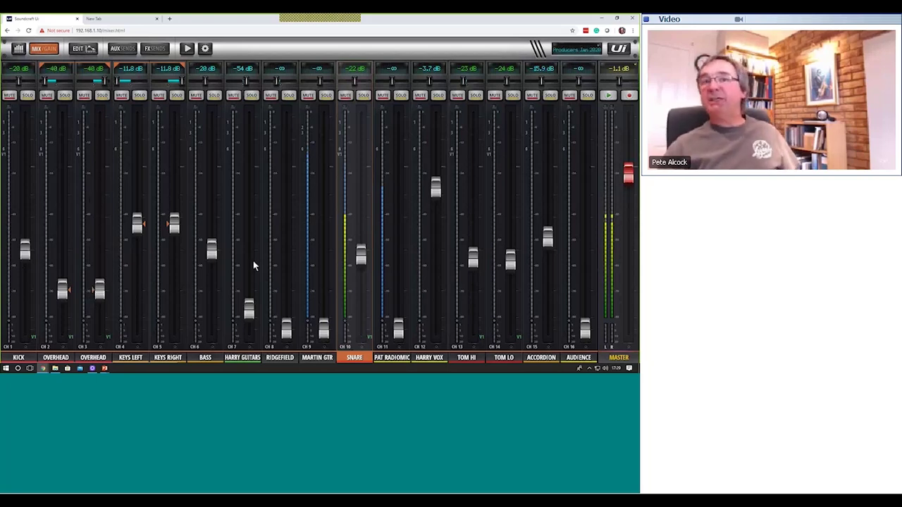
Raise the linked overhead channel faders to -35 dB and lower the kick fader to -32 dB.
click(63, 292)
mouse_move(62, 292)
mouse_down()
mouse_move(62, 265)
mouse_move(25, 204)
mouse_move(24, 284)
mouse_move(63, 196)
mouse_move(62, 285)
mouse_up()
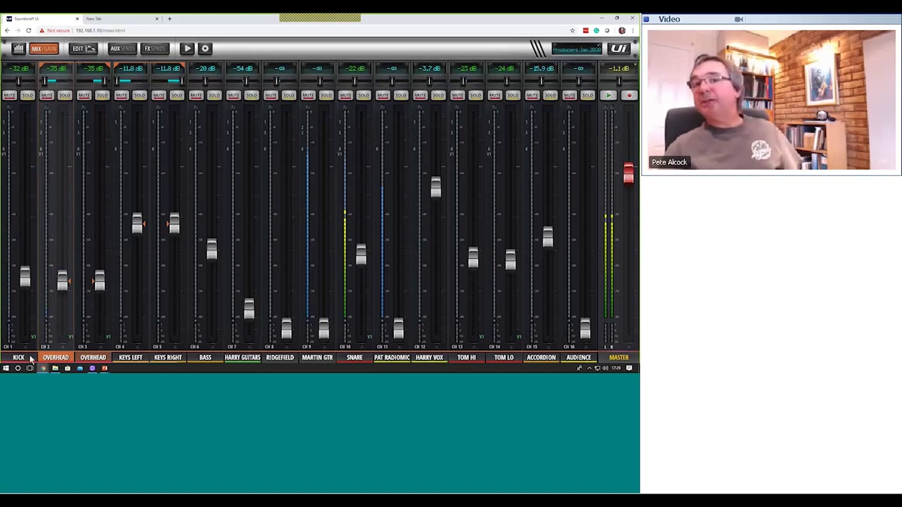
View the rename and colour options of the Keys Left channel, closing both without making a change.
click(135, 358)
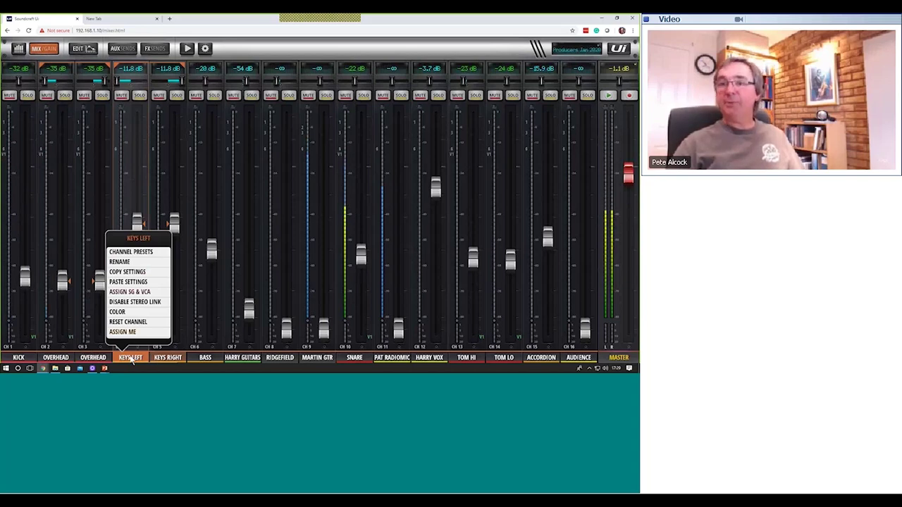
click(120, 262)
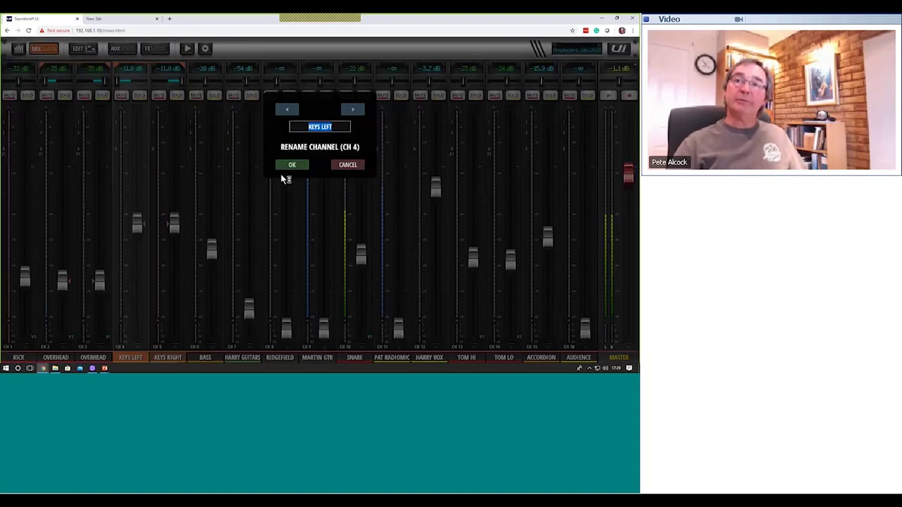
click(341, 166)
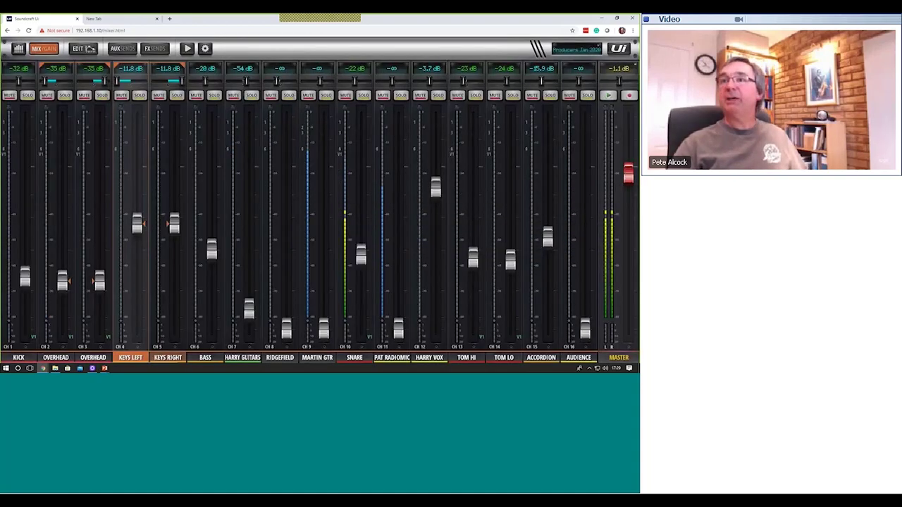
click(136, 359)
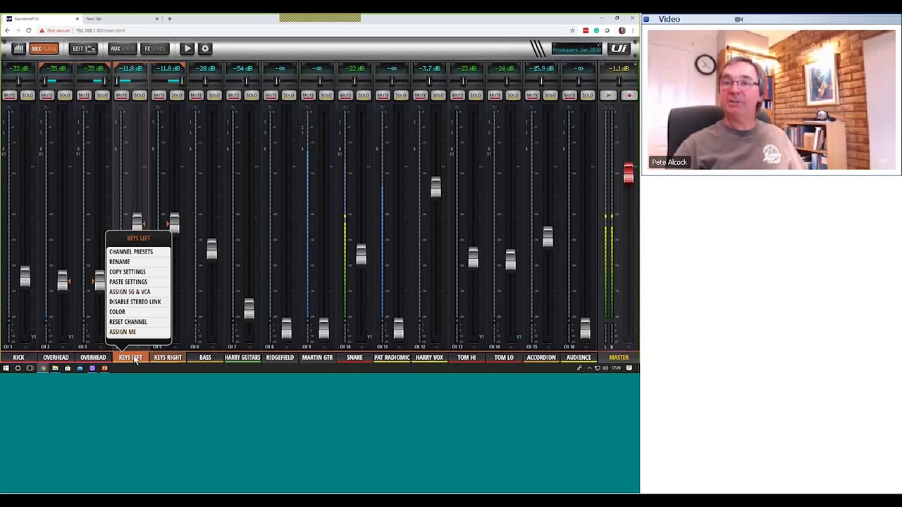
click(117, 312)
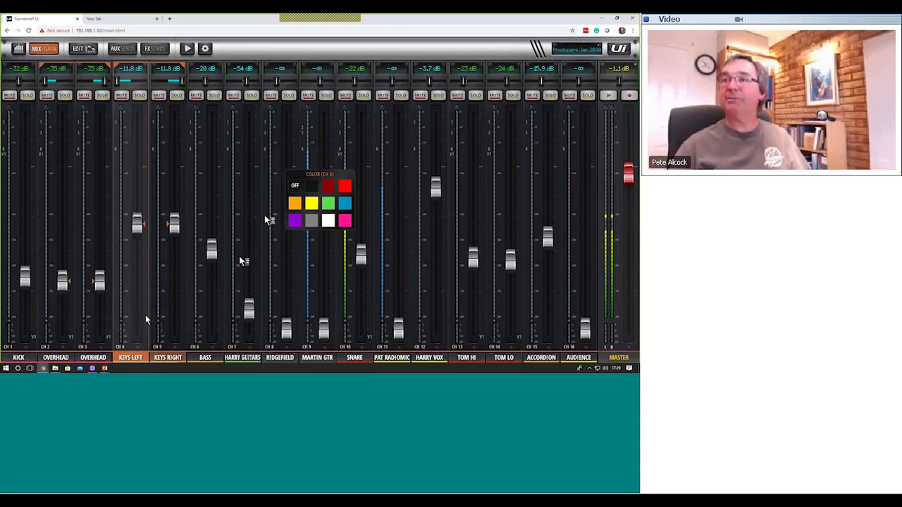
click(135, 360)
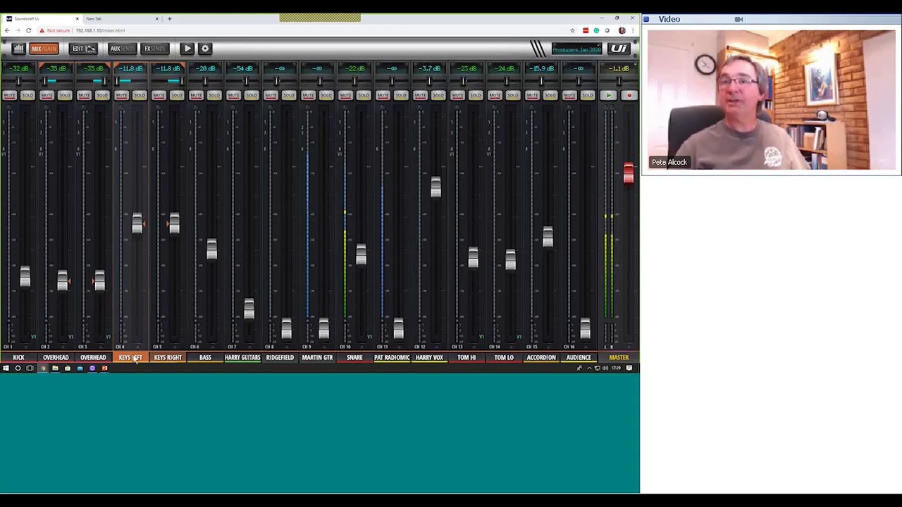
Disable the stereo link on the Keys Left channel and lower its fader alone to -14.3 dB.
click(135, 360)
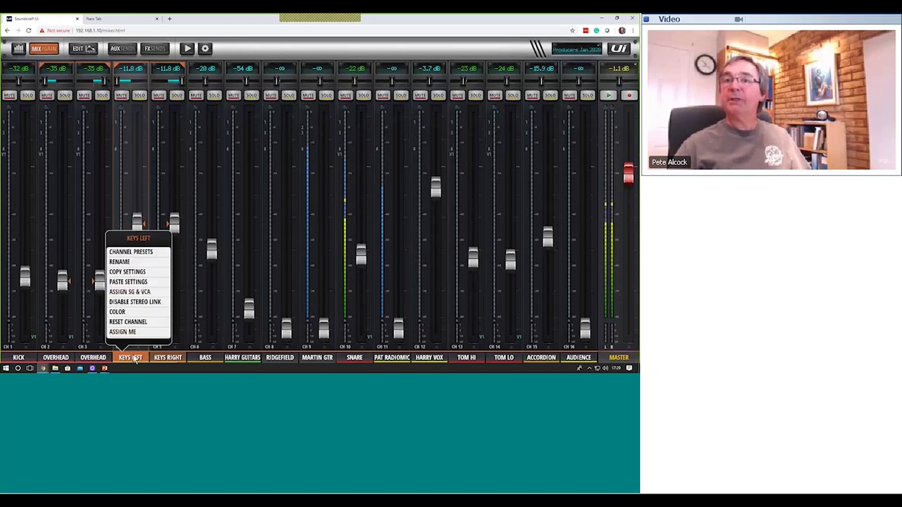
click(145, 302)
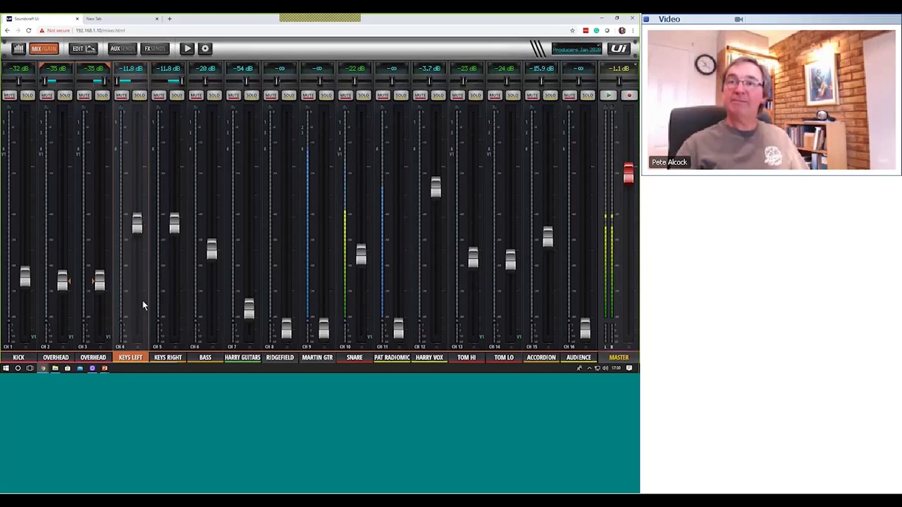
drag(138, 224, 138, 234)
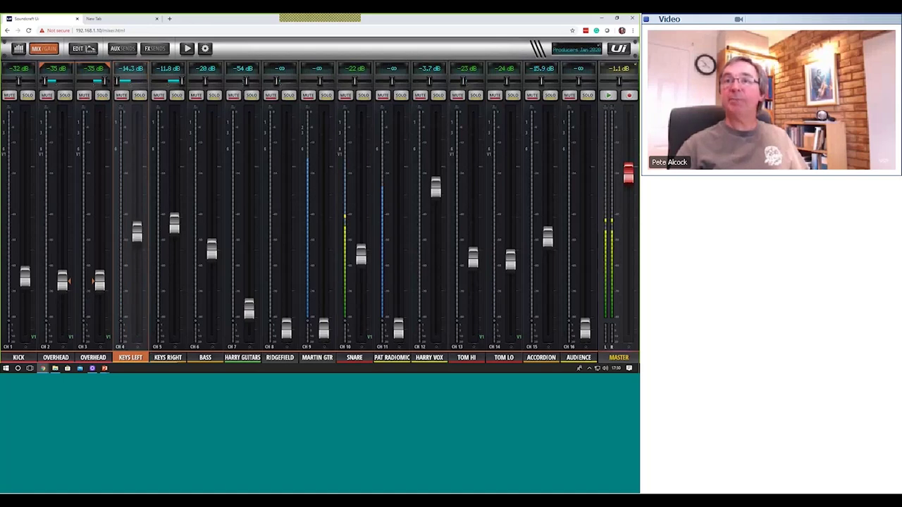
Re-enable the stereo link from the Keys Left channel to the Keys Right channel.
click(135, 358)
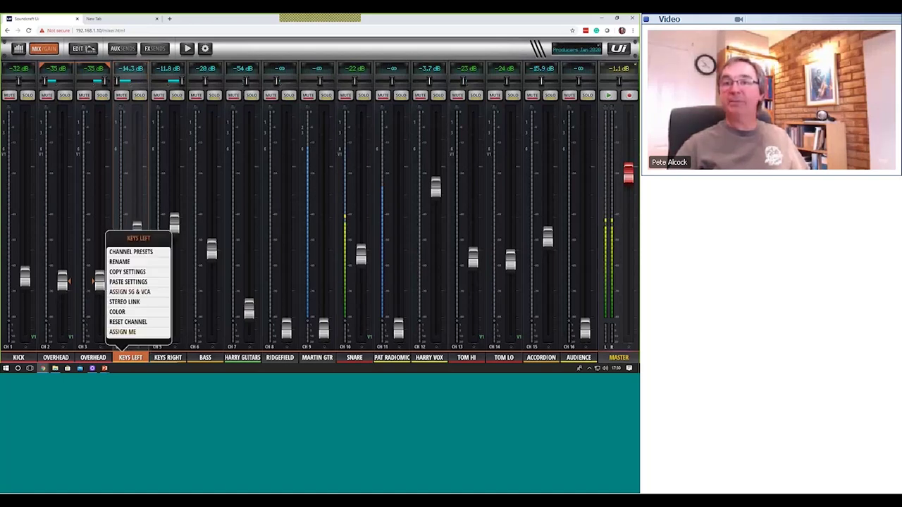
click(131, 303)
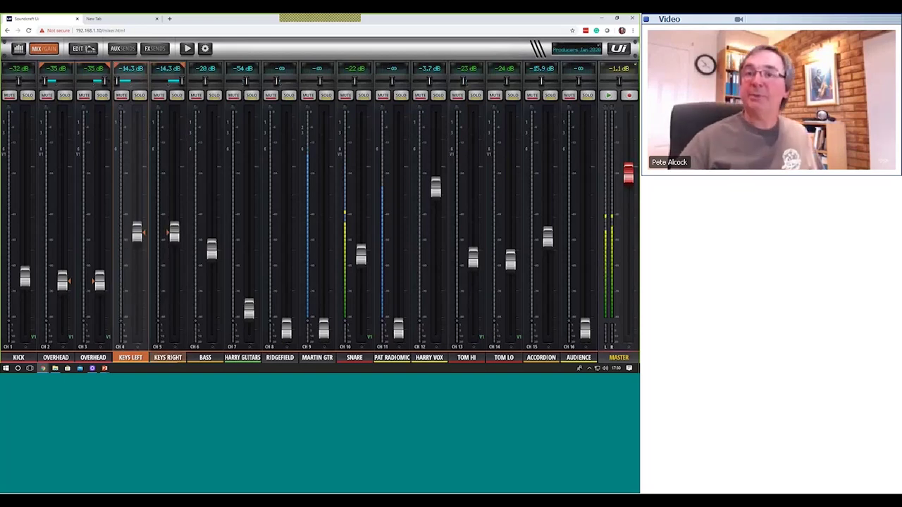
View the subgroup and VCA assignment options of the Keys Right channel, leaving its assignments as they are.
click(174, 358)
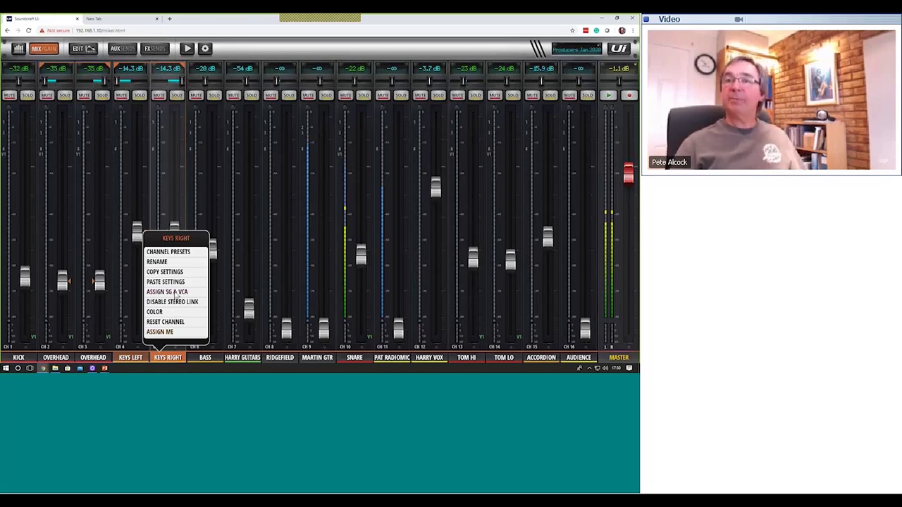
click(169, 292)
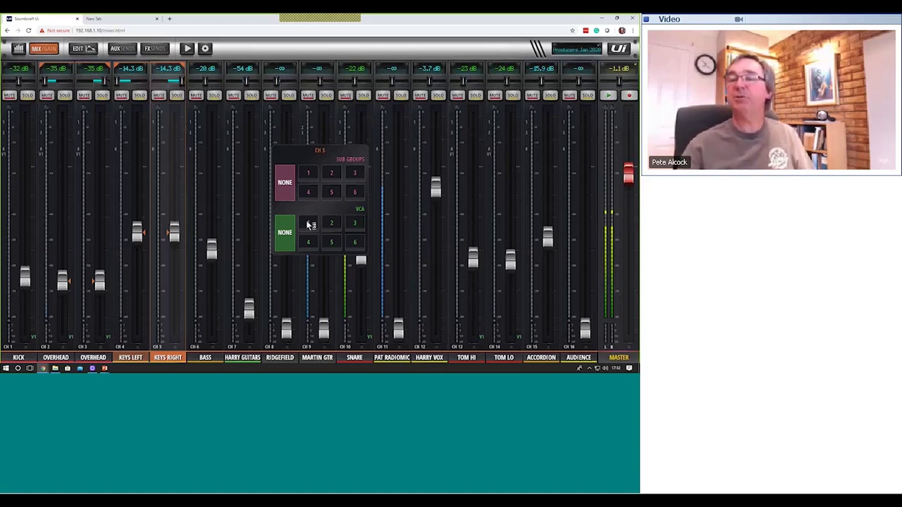
click(175, 359)
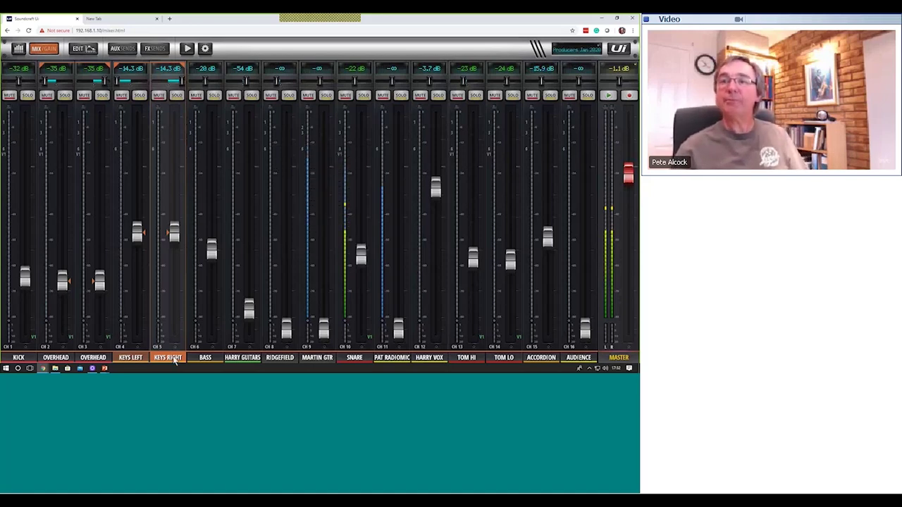
Load the factory channel preset Snare Drum 1 onto the Keys Right channel and check its EQ curve before returning to the mixer.
click(174, 359)
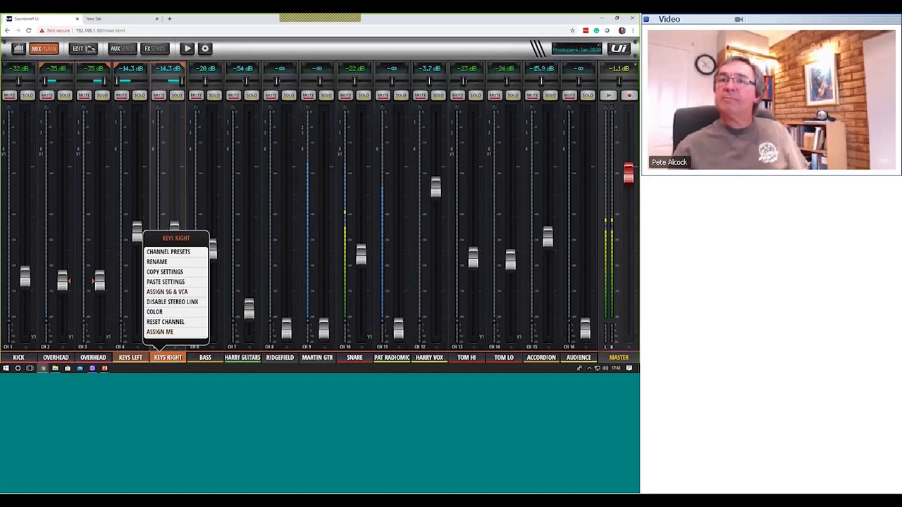
click(182, 253)
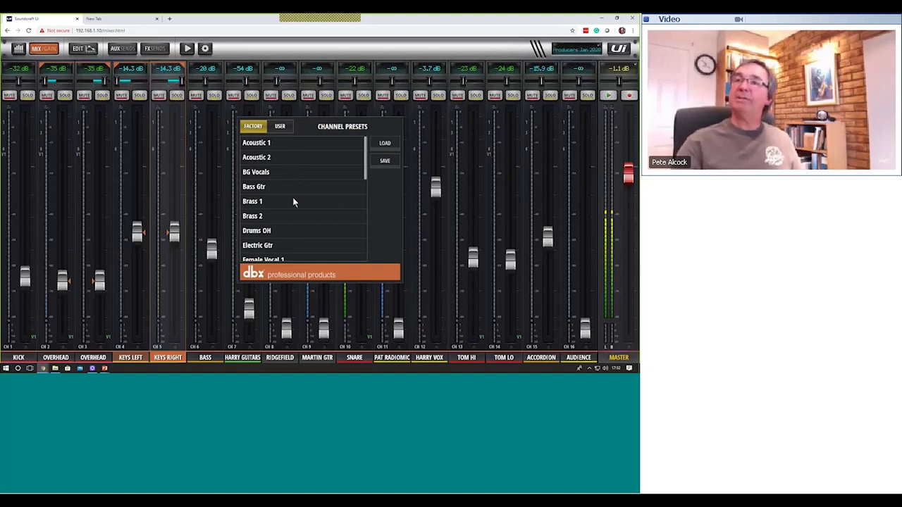
scroll(366, 173, down, 2)
scroll(366, 173, down, 5)
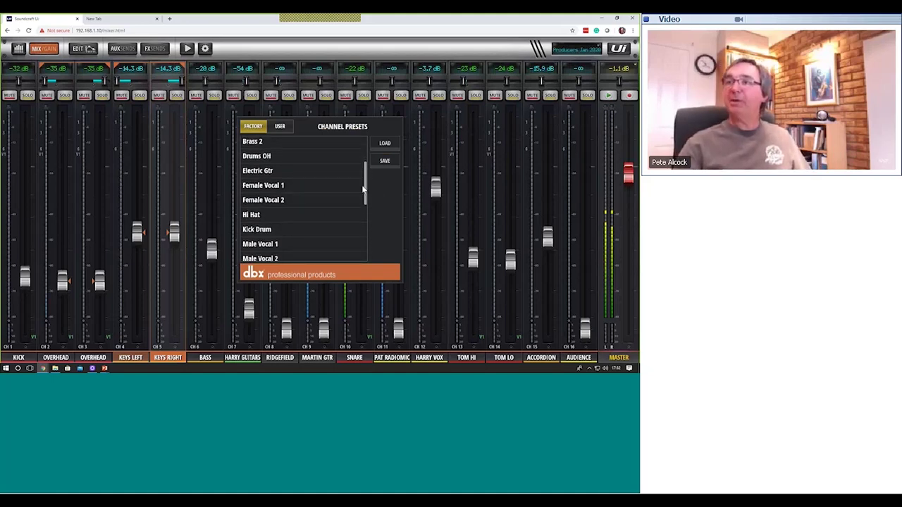
scroll(351, 241, down, 2)
scroll(346, 242, up, 4)
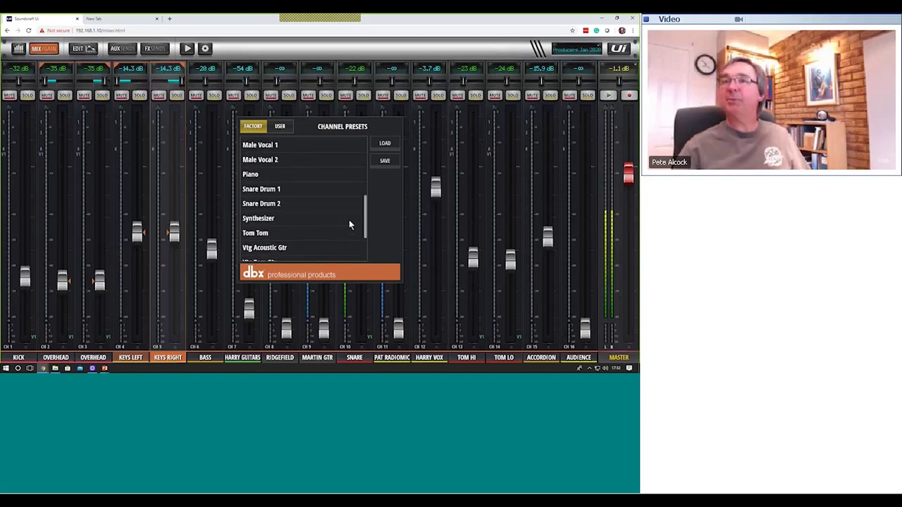
scroll(349, 220, up, 1)
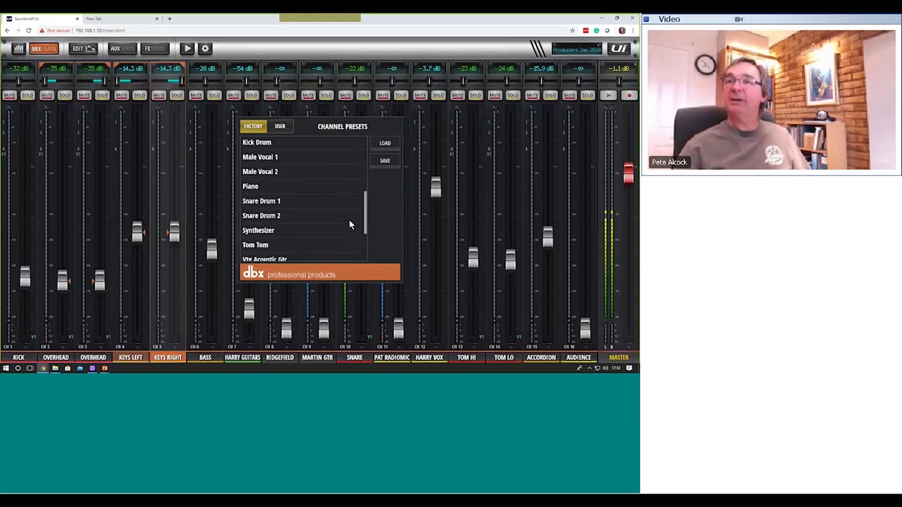
click(270, 203)
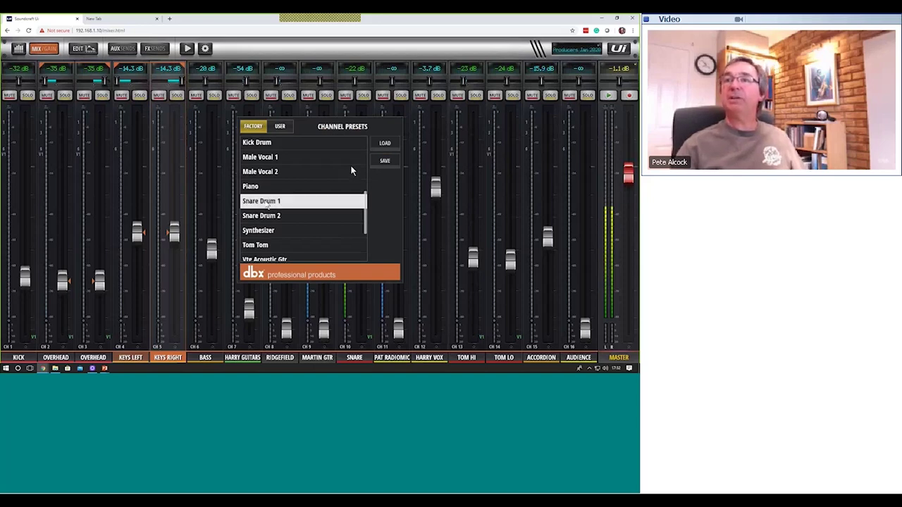
click(381, 146)
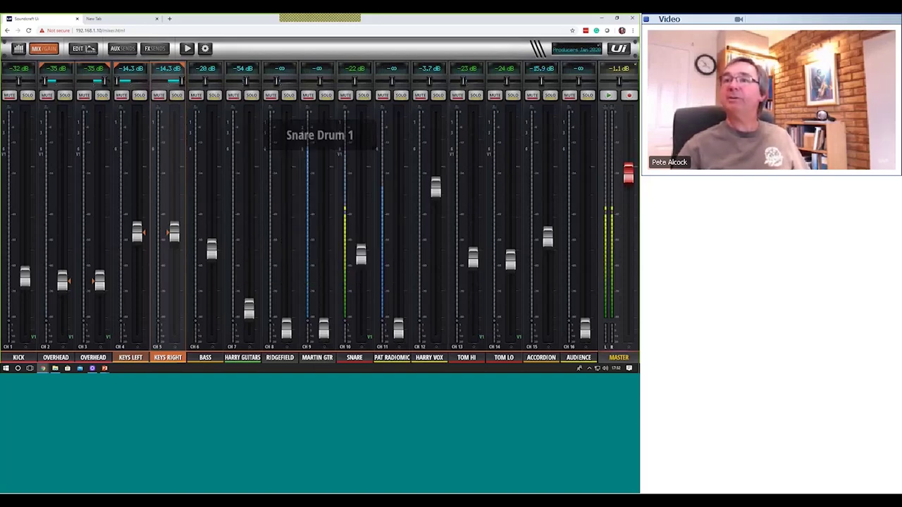
double_click(175, 238)
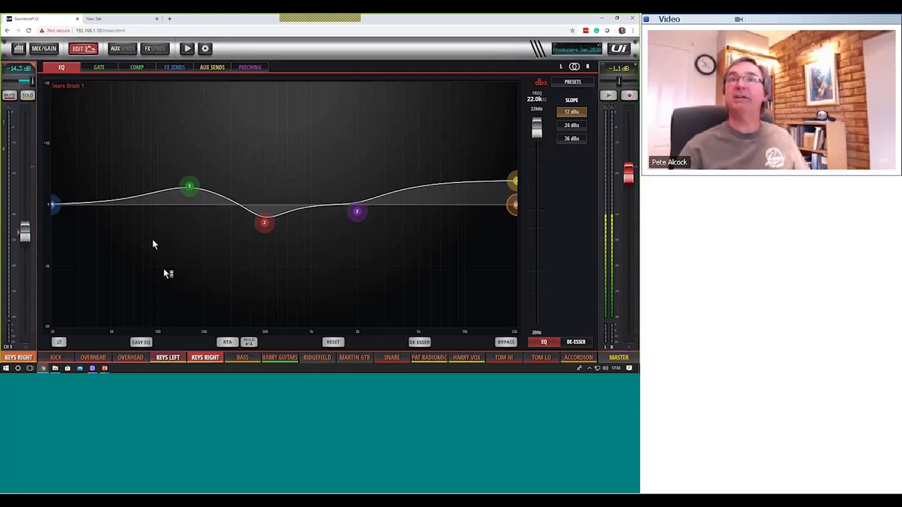
click(44, 48)
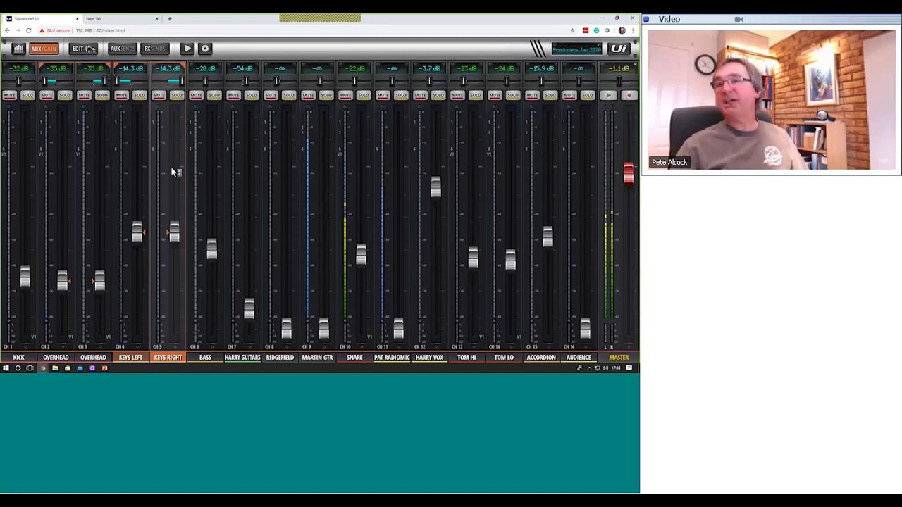
Show the input gains of all channels and raise the kick channel's gain slightly, to about +18 dB.
click(44, 51)
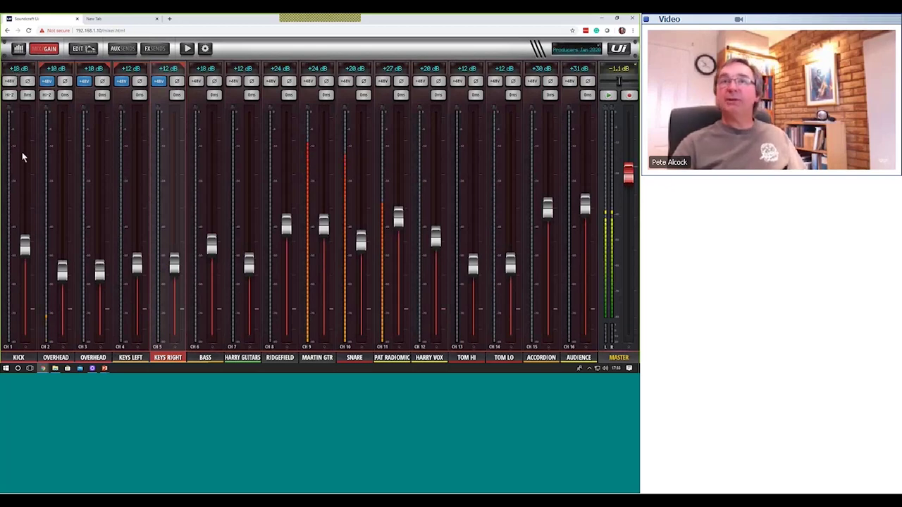
click(25, 251)
mouse_move(25, 253)
mouse_down()
mouse_move(24, 292)
mouse_move(24, 219)
mouse_move(24, 253)
mouse_move(25, 243)
mouse_up()
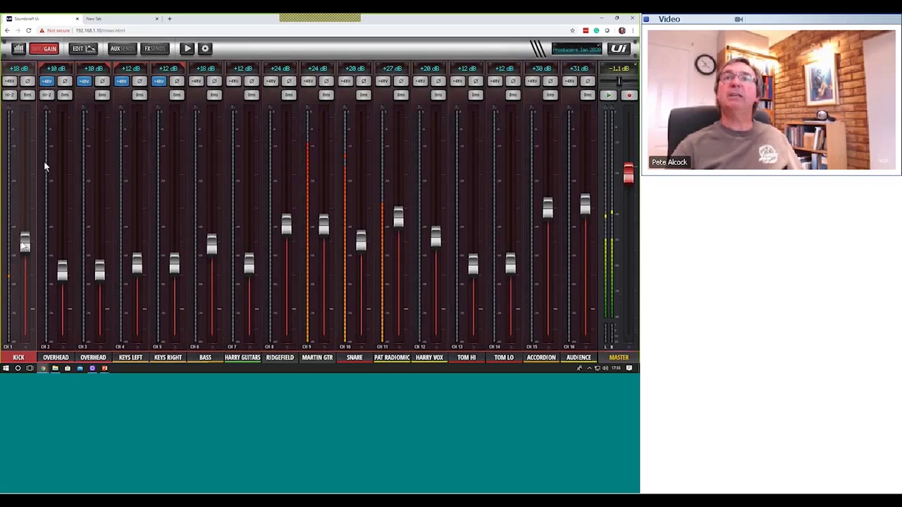
Switch the kick channel's 48V phantom power on and off again, and view its input delay settings without changing them.
click(10, 82)
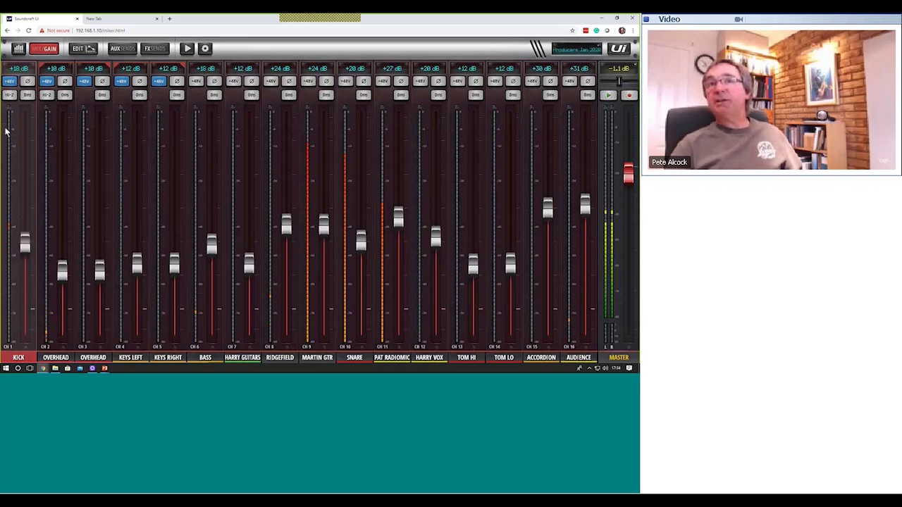
click(10, 81)
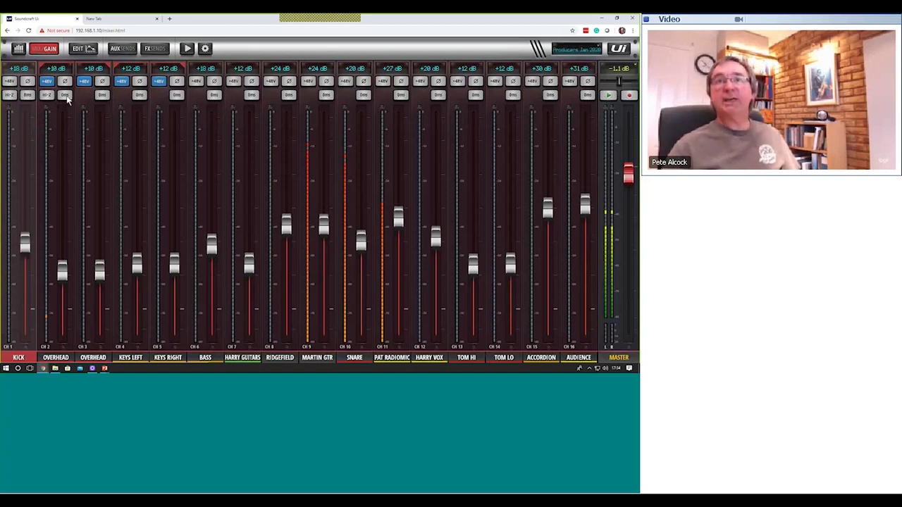
click(28, 96)
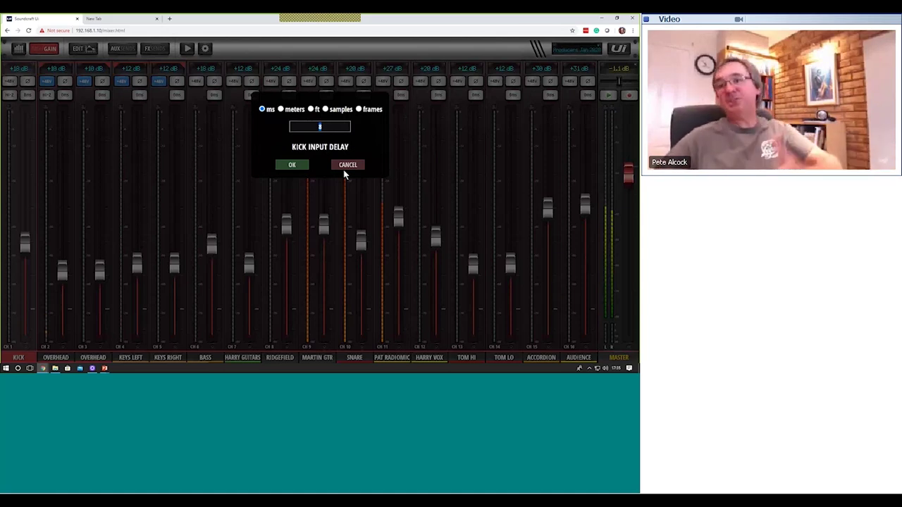
click(348, 166)
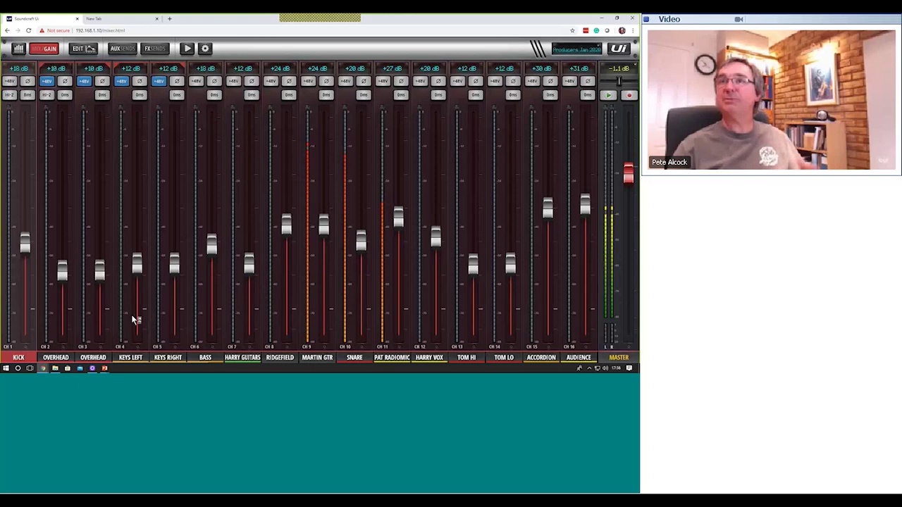
Return to the mix faders, push the Martin GTR fader up to 0 dB, and bring it back down to -22 dB.
click(47, 51)
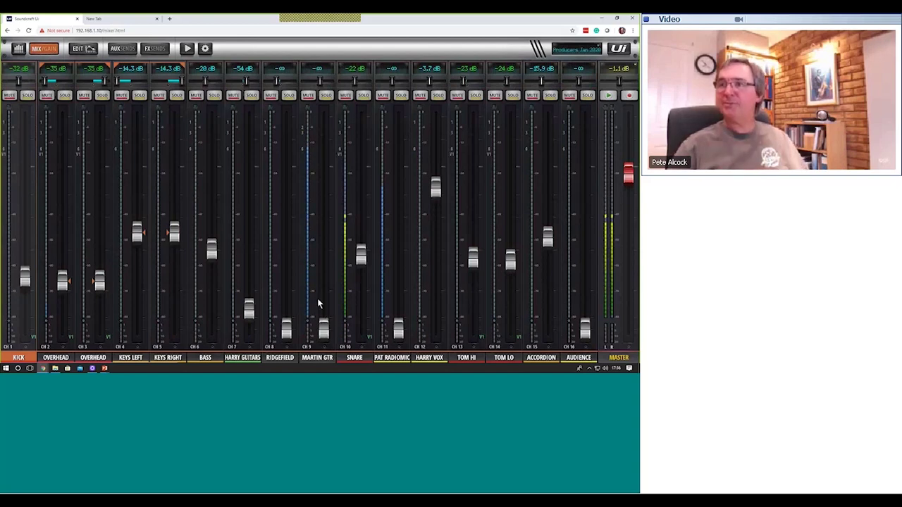
click(325, 331)
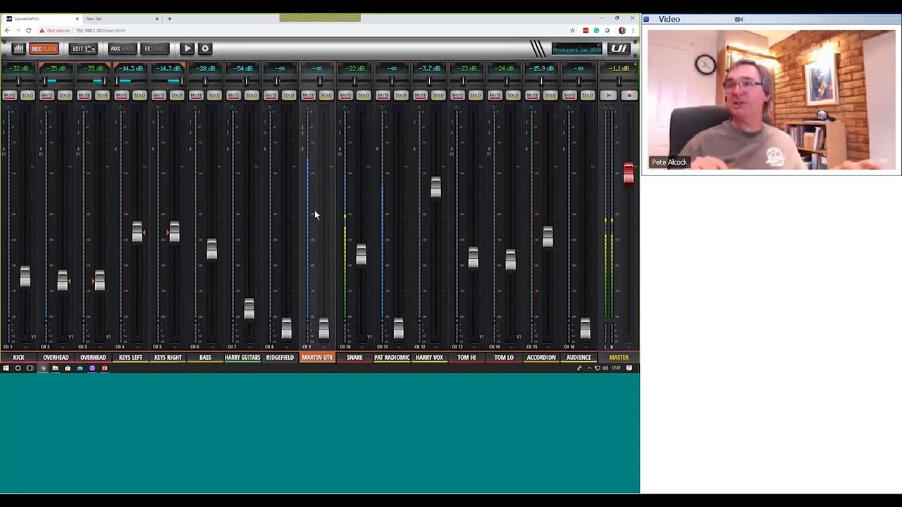
drag(326, 327, 320, 224)
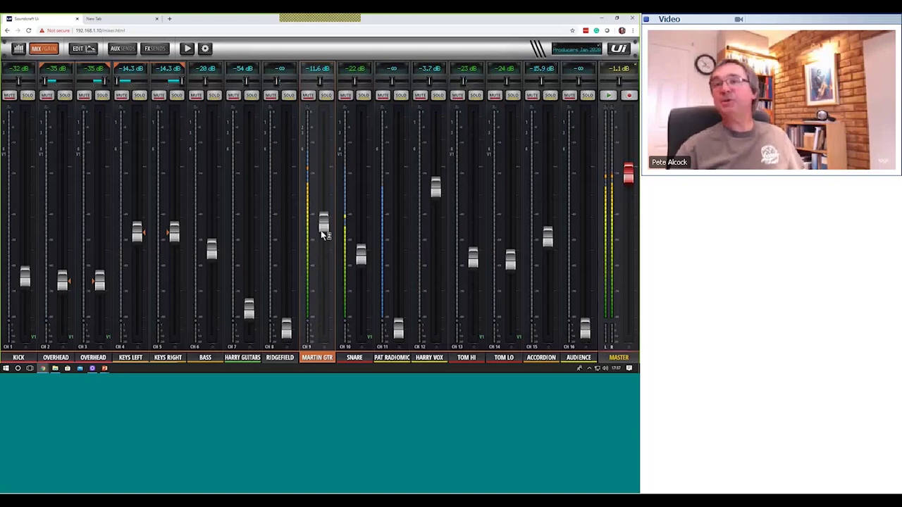
drag(323, 226, 325, 169)
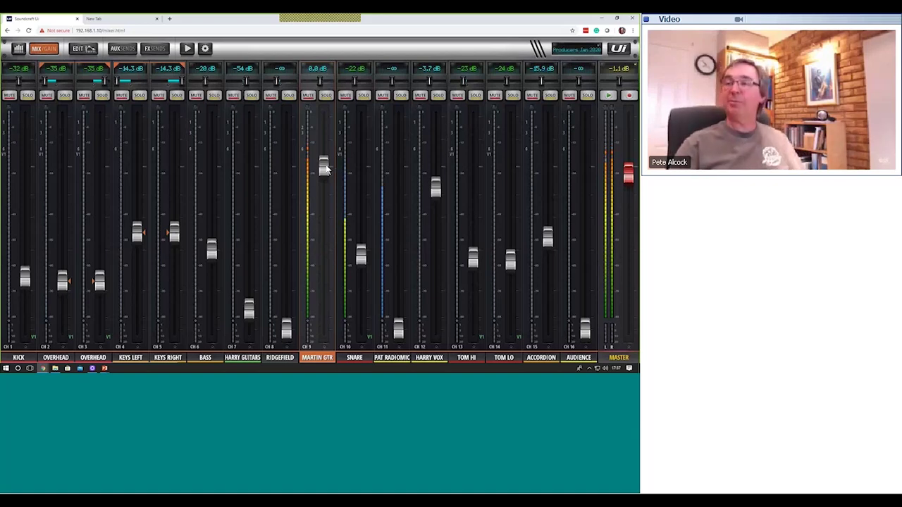
drag(325, 169, 324, 256)
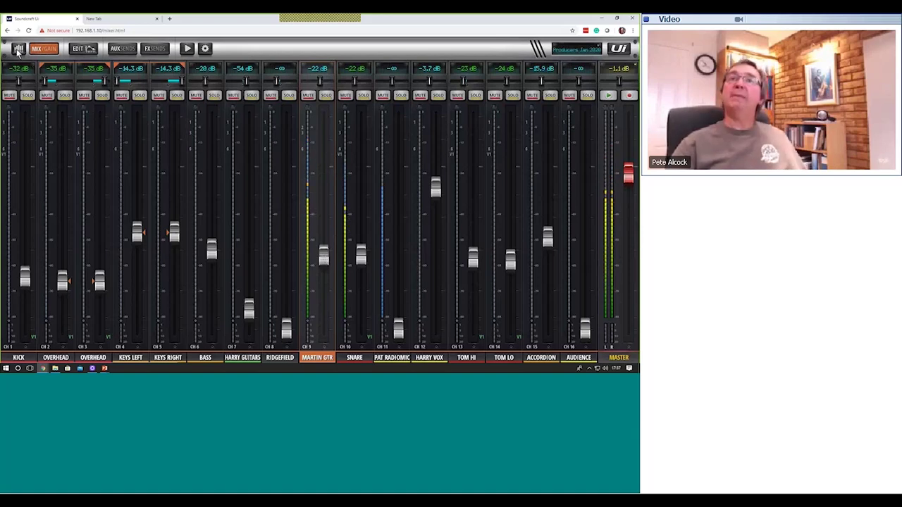
Check all channel levels on the meters overview, view the Bass channel's compressor curve, and return to the mix faders.
click(19, 49)
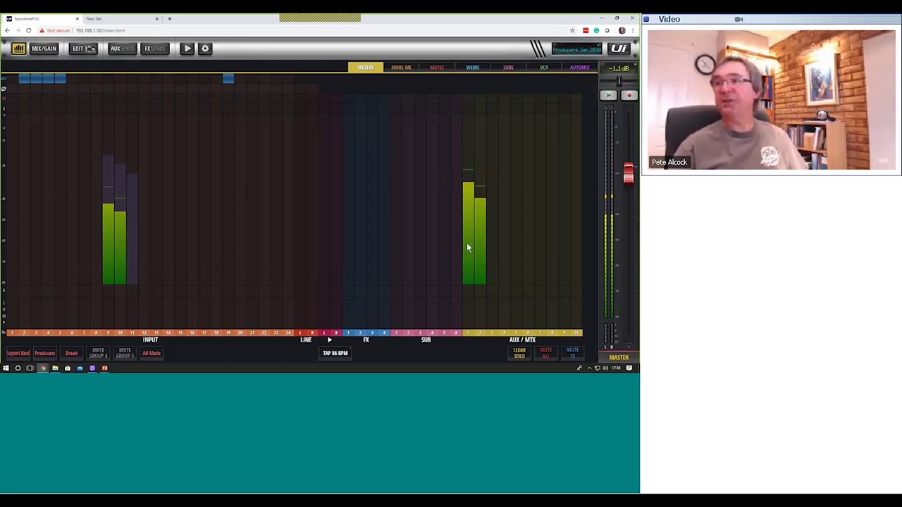
click(61, 121)
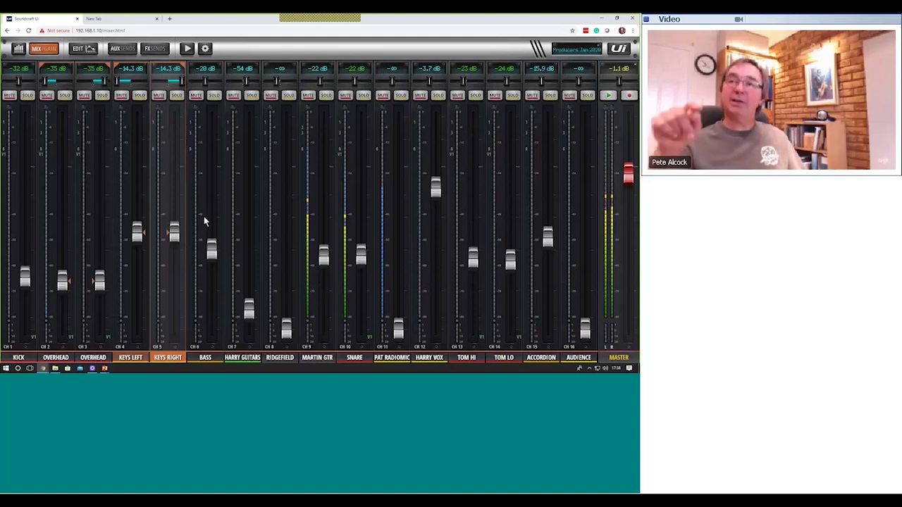
click(212, 254)
click(212, 255)
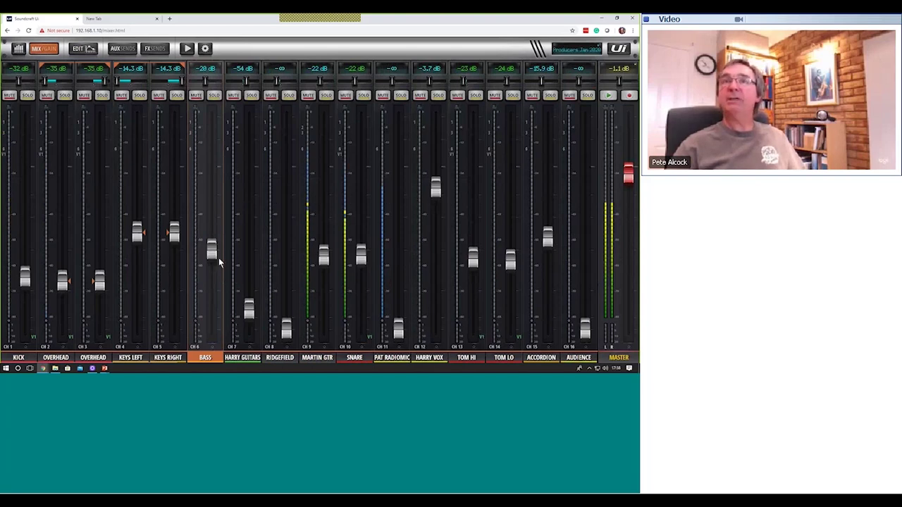
click(204, 358)
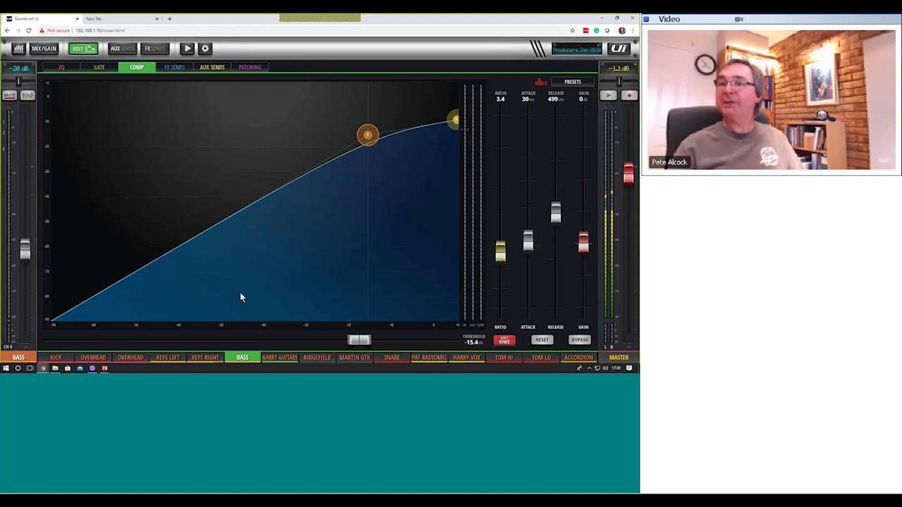
key(Escape)
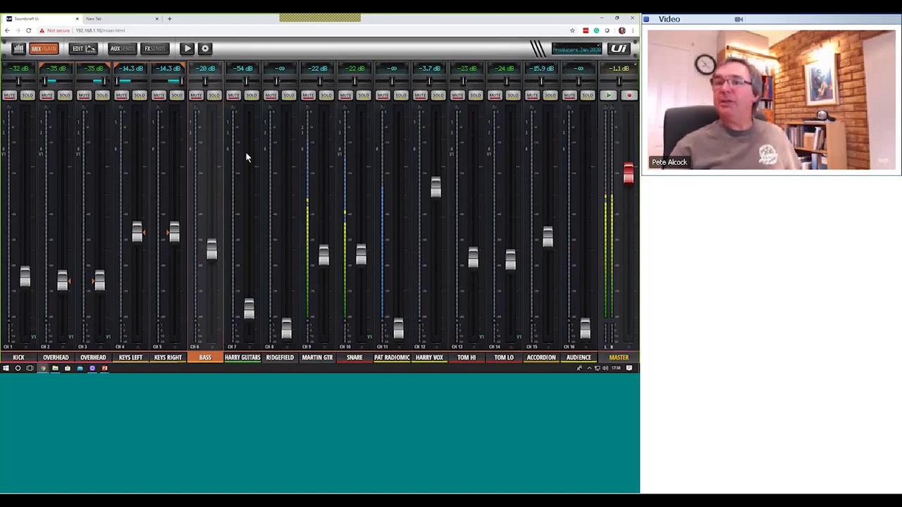
Review which channels are assigned to the Support Band view group and return to the mix faders with the view group selectors shown.
click(631, 123)
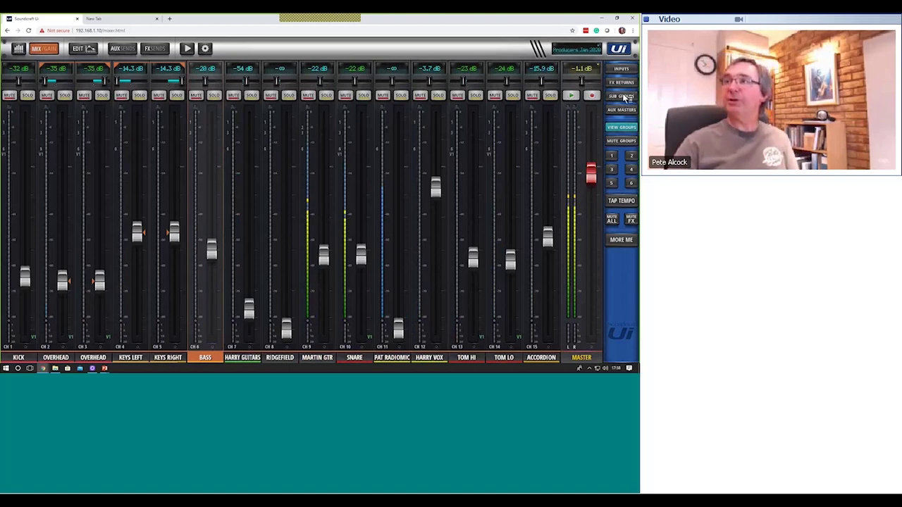
click(621, 129)
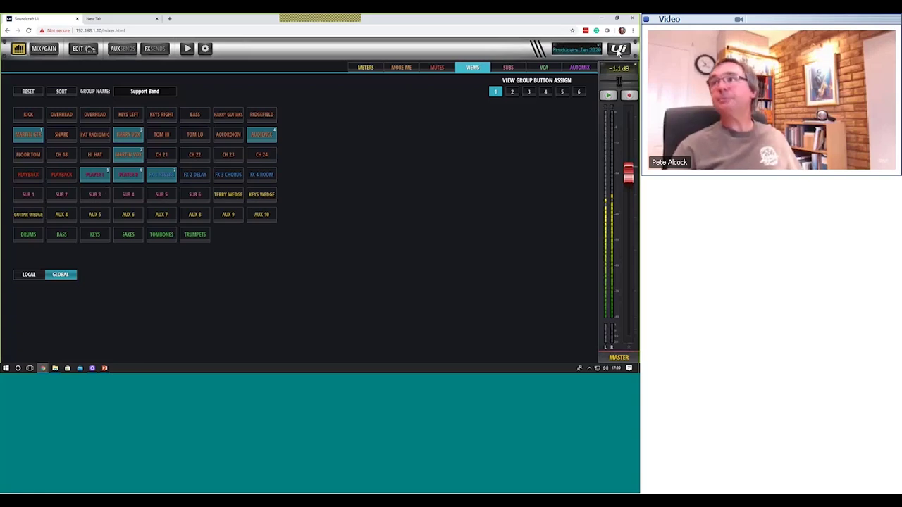
click(618, 50)
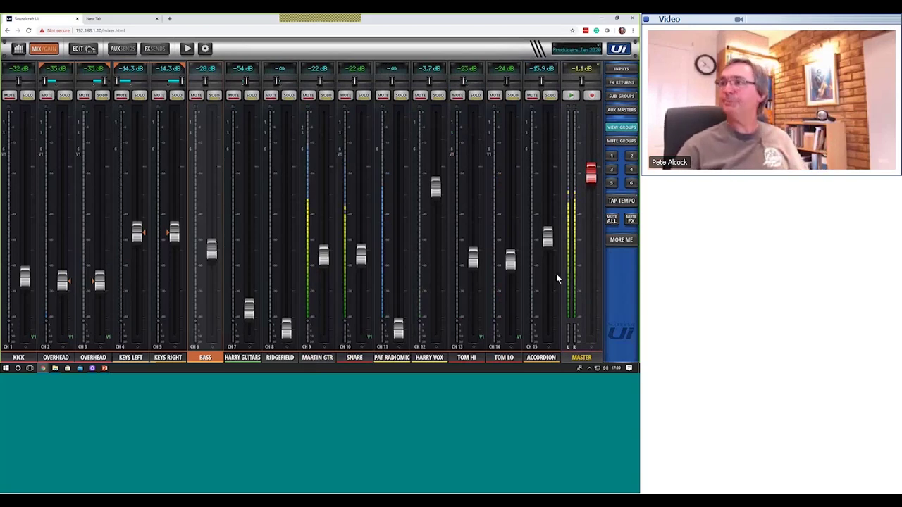
Recall view group 1 on the mixer and lower its FX 1 Reverb fader slightly to -0.2 dB.
click(612, 157)
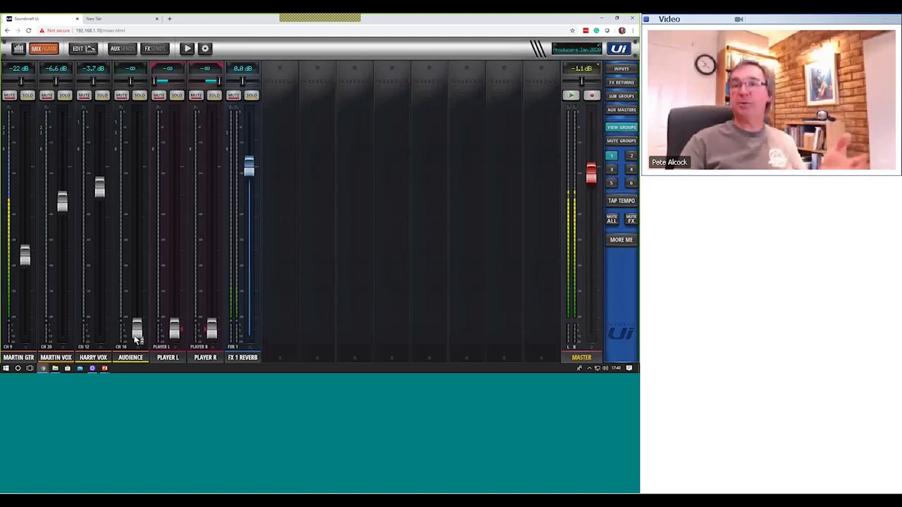
click(174, 333)
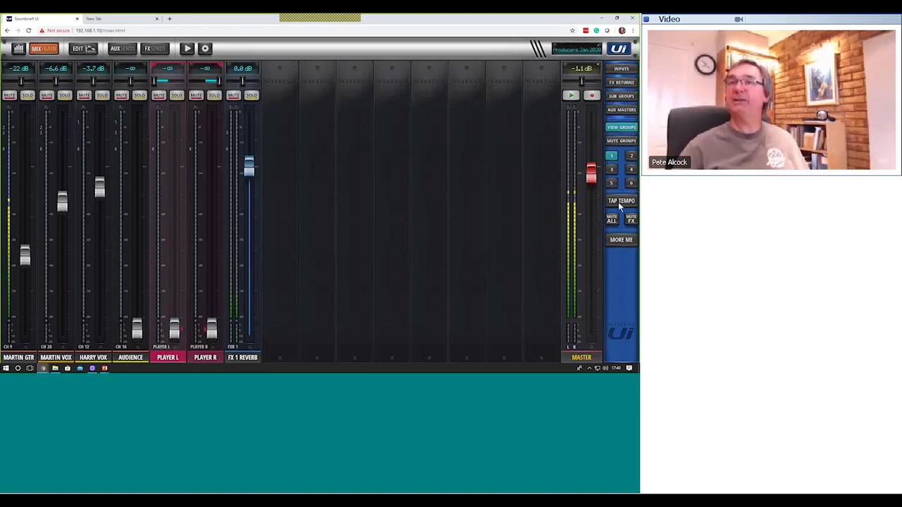
click(251, 170)
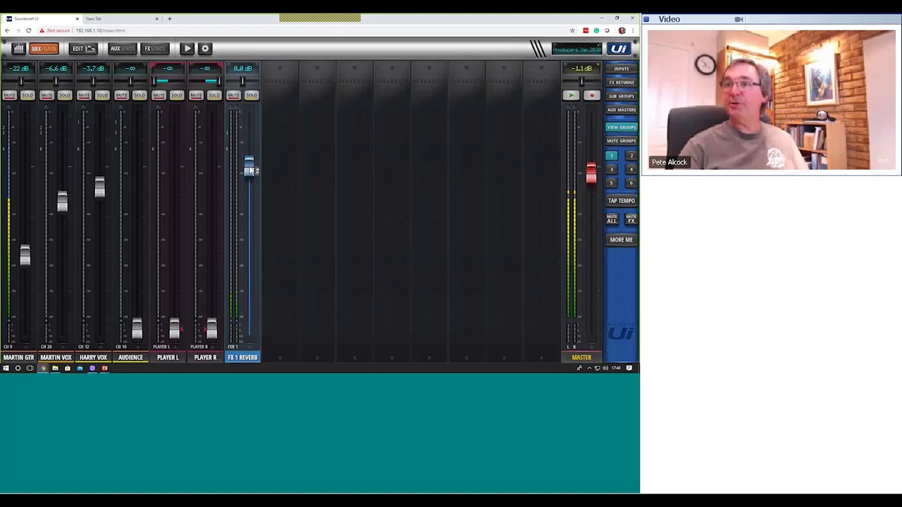
mouse_move(251, 170)
mouse_down()
mouse_move(251, 247)
mouse_move(252, 173)
mouse_up()
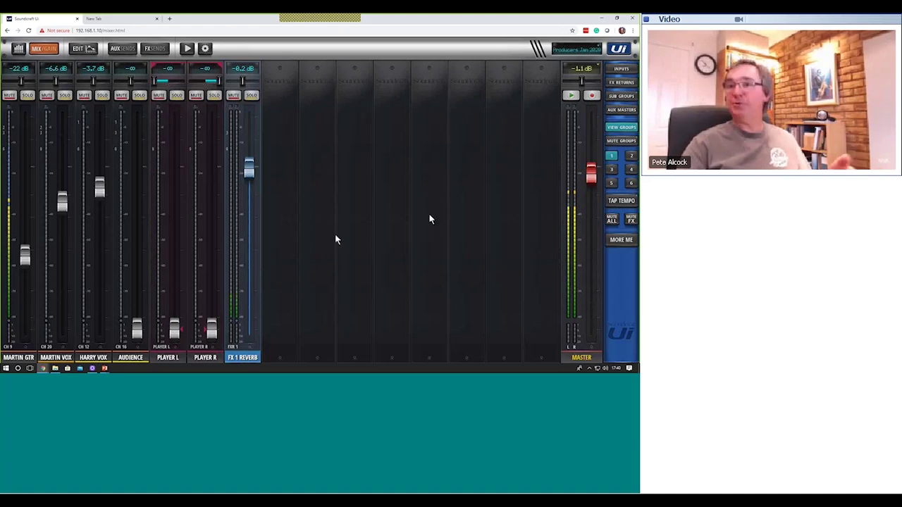
Recall view group 2 followed by view group 3, and nudge the Drums VCA fader to 0.1 dB.
click(630, 157)
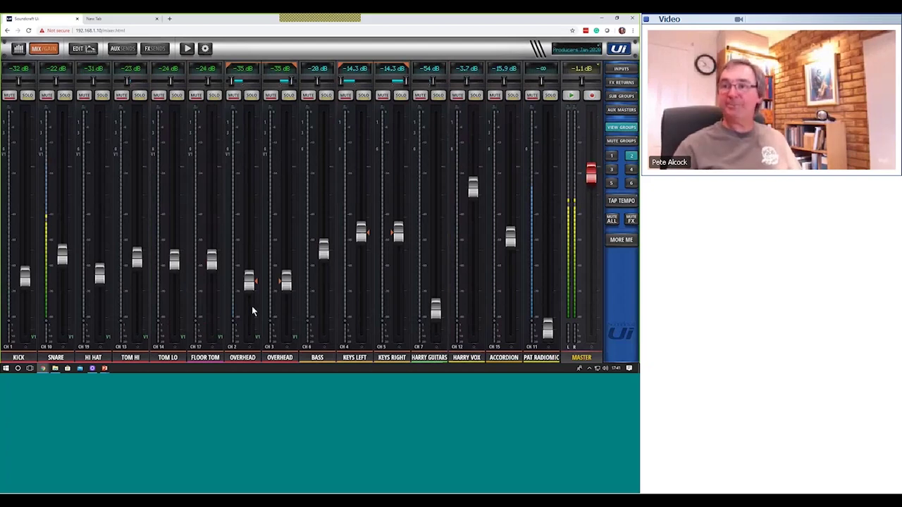
mouse_move(319, 315)
mouse_down()
mouse_move(183, 314)
mouse_move(336, 319)
mouse_up()
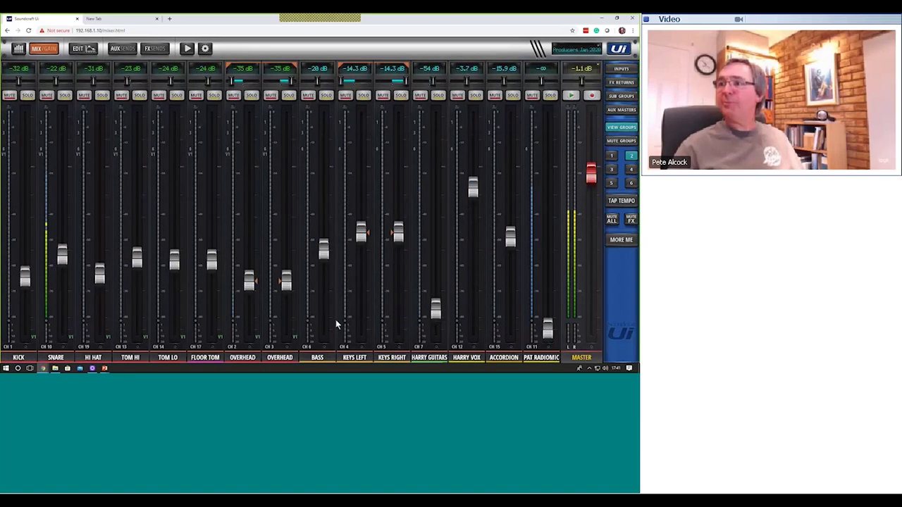
drag(267, 324, 343, 323)
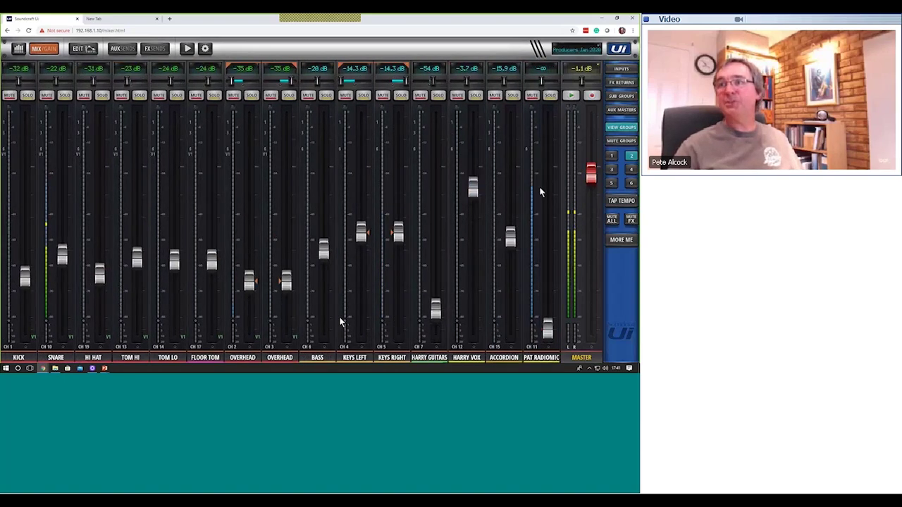
click(612, 170)
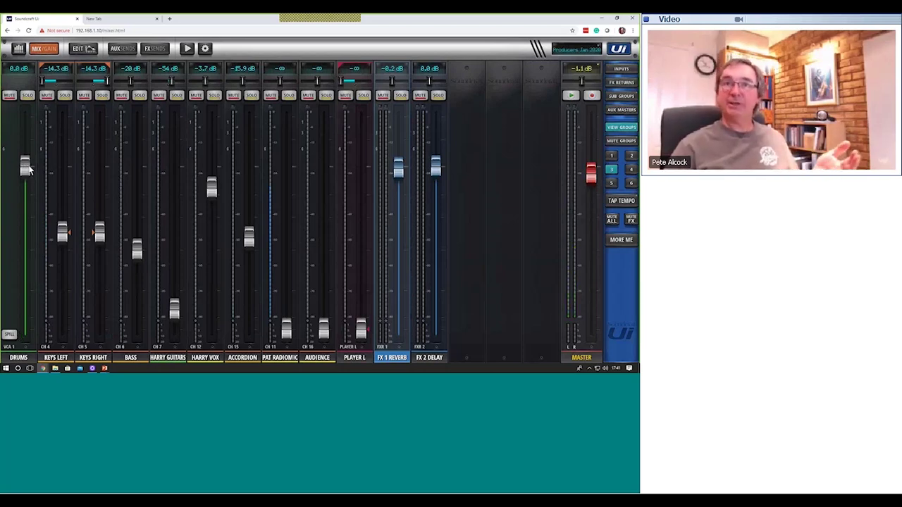
mouse_move(27, 170)
mouse_down()
mouse_move(24, 209)
mouse_move(24, 159)
mouse_up()
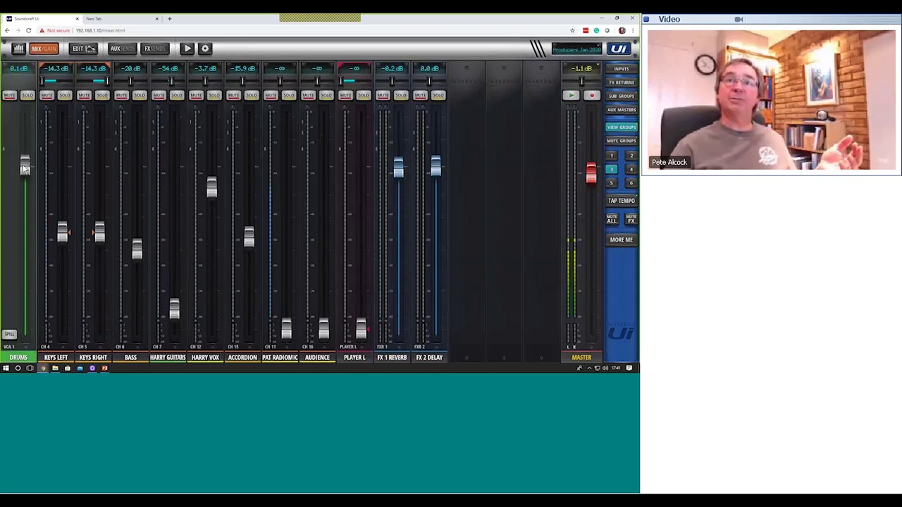
Spill the Drums VCA's member channels, raise Tom Hi to -16.7 dB and Tom Lo to -18.0 dB, and close the spill.
click(10, 335)
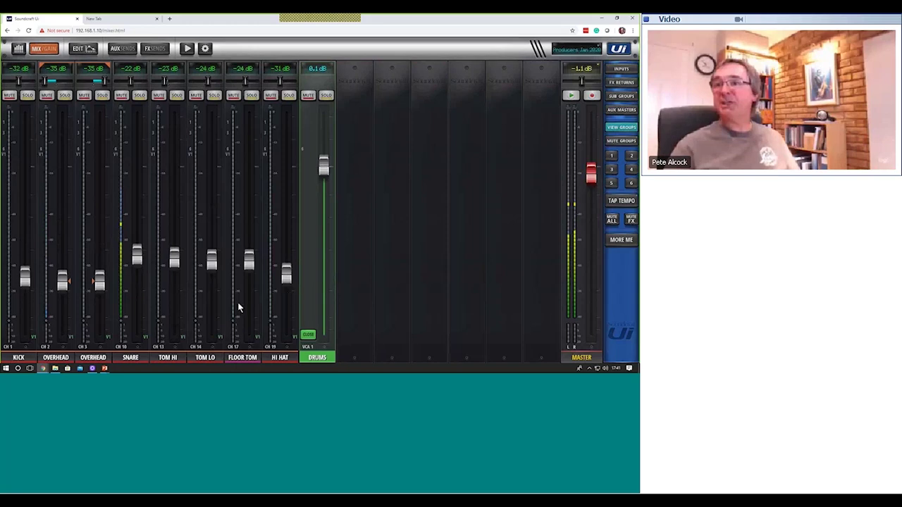
drag(174, 259, 175, 278)
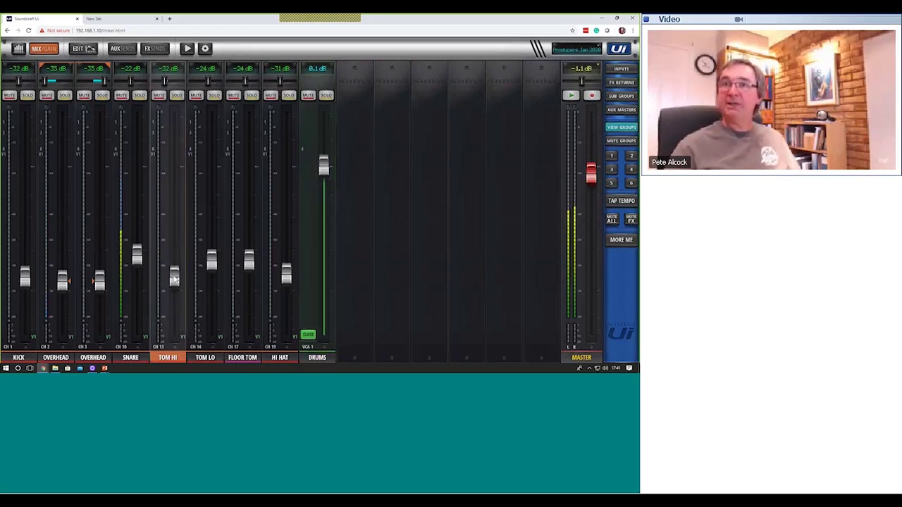
drag(173, 229, 212, 243)
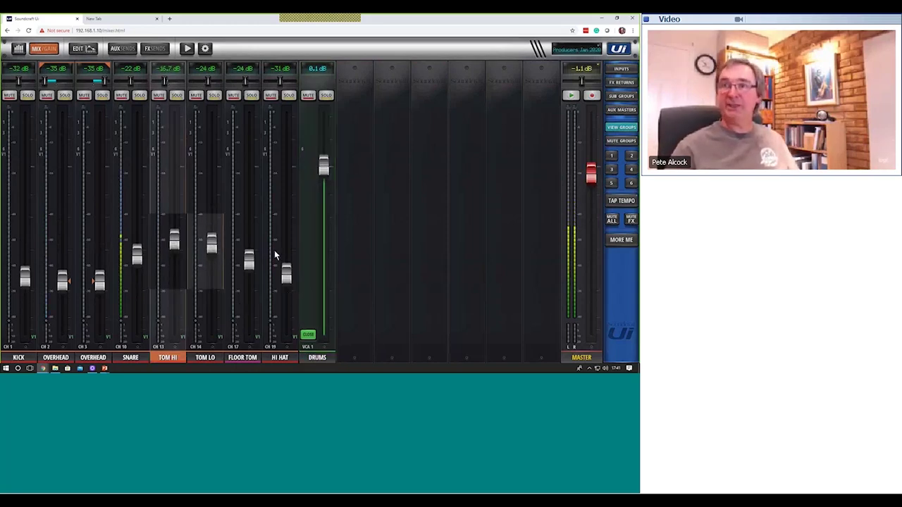
click(307, 335)
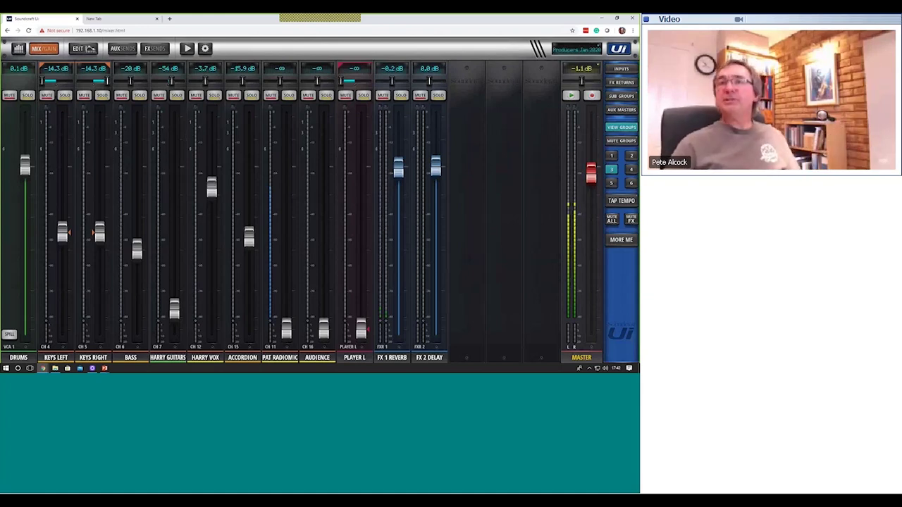
Recall view group 2 and look through its aux send levels for the three wedge mixes, ending on Aux 4.
click(632, 157)
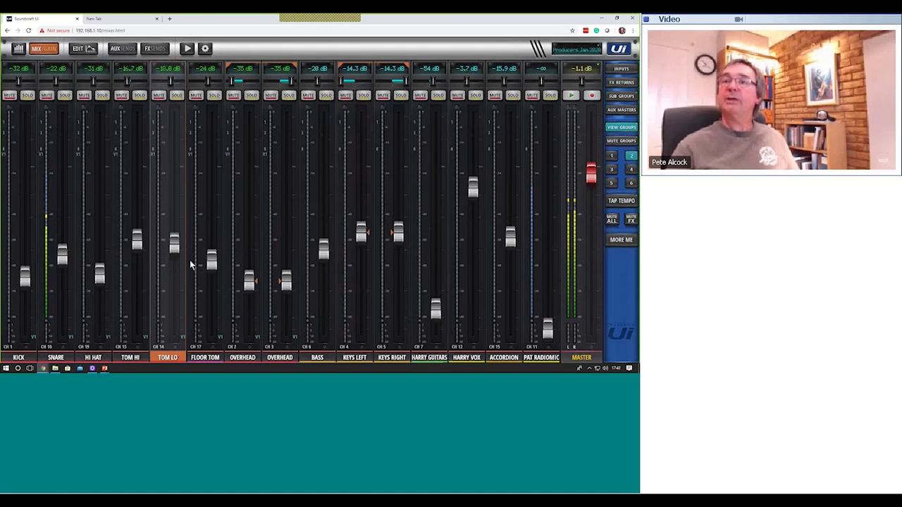
click(123, 49)
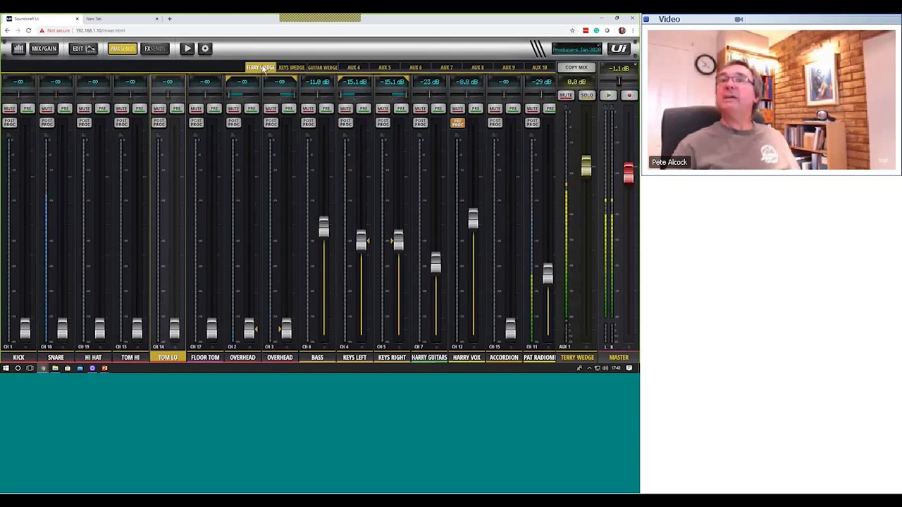
click(291, 68)
click(322, 67)
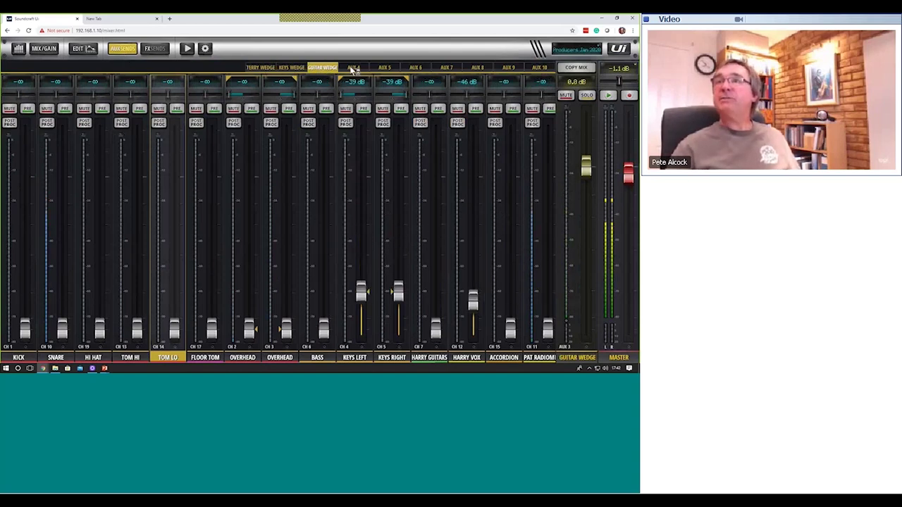
click(354, 68)
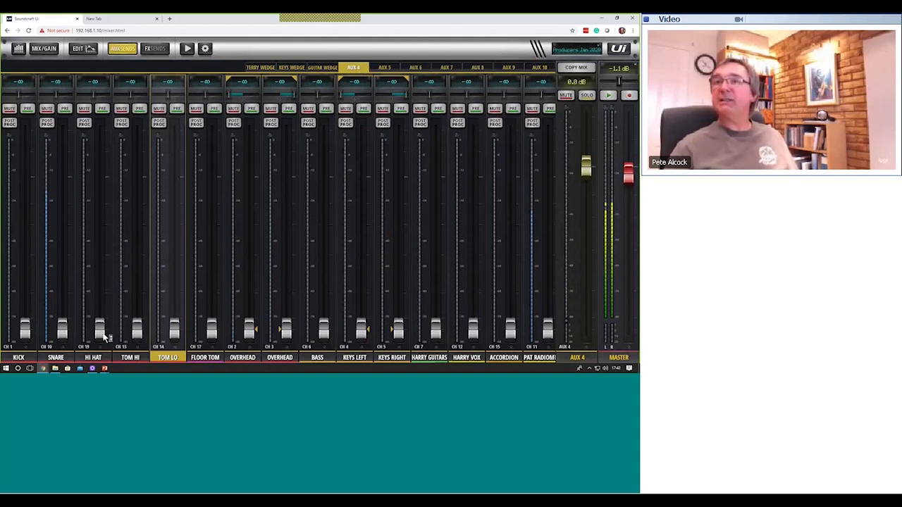
Raise the Aux 4 sends: Hi Hat to -29 dB, Tom Hi to -46 dB, both Overheads to -19.5 dB and both Keys to -33 dB.
drag(103, 337, 106, 281)
drag(140, 326, 136, 298)
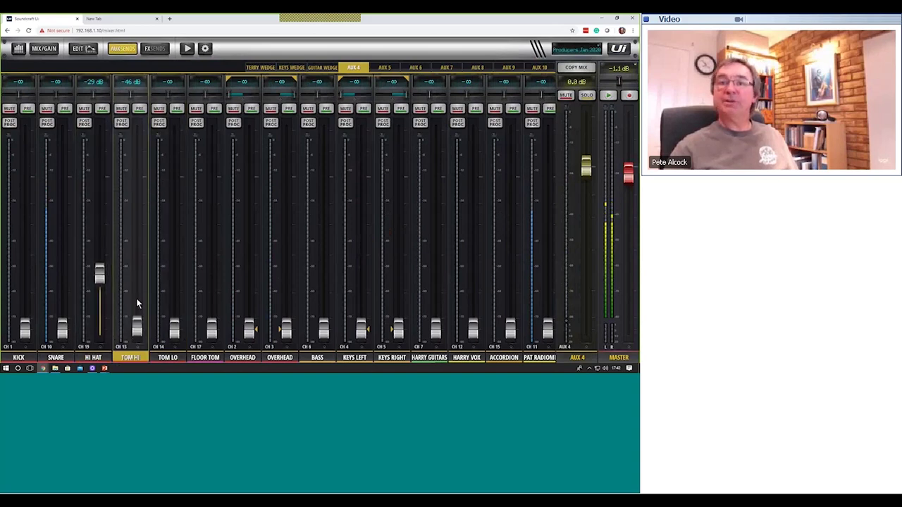
drag(241, 329, 246, 253)
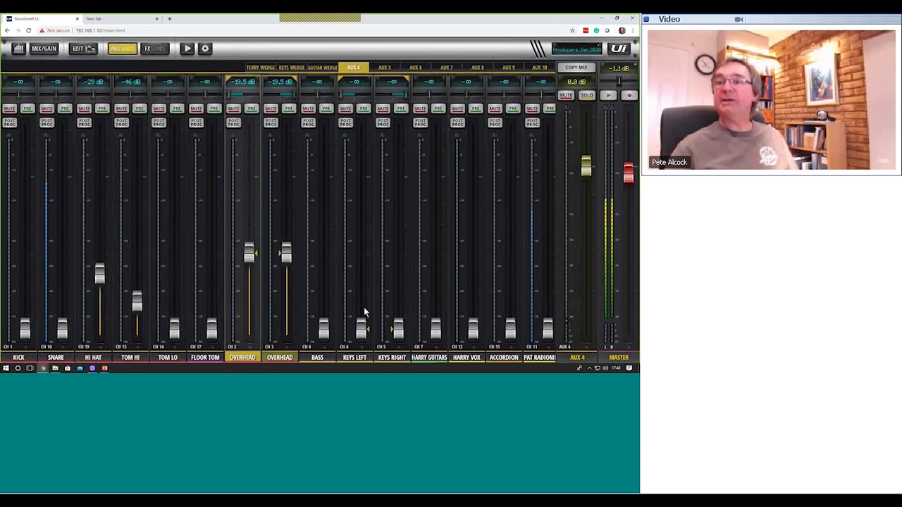
drag(363, 306, 361, 286)
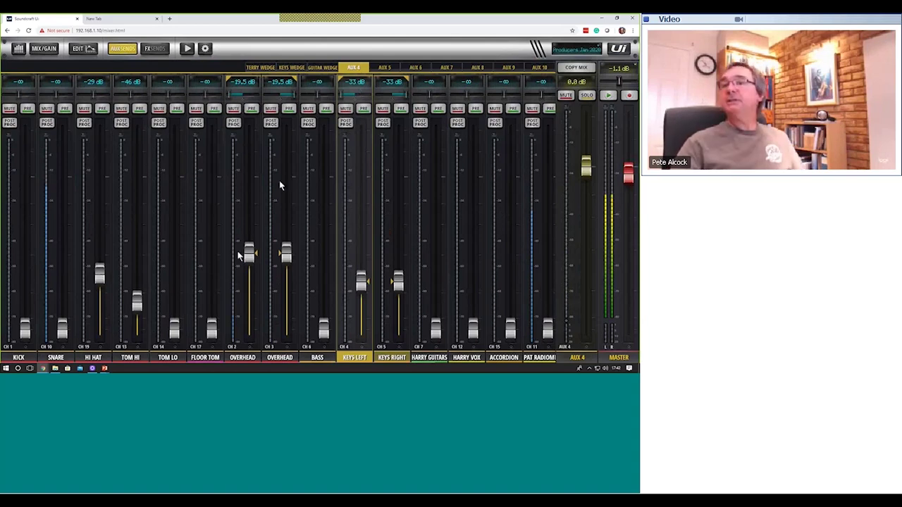
scroll(162, 289, right, 4)
scroll(325, 301, left, 4)
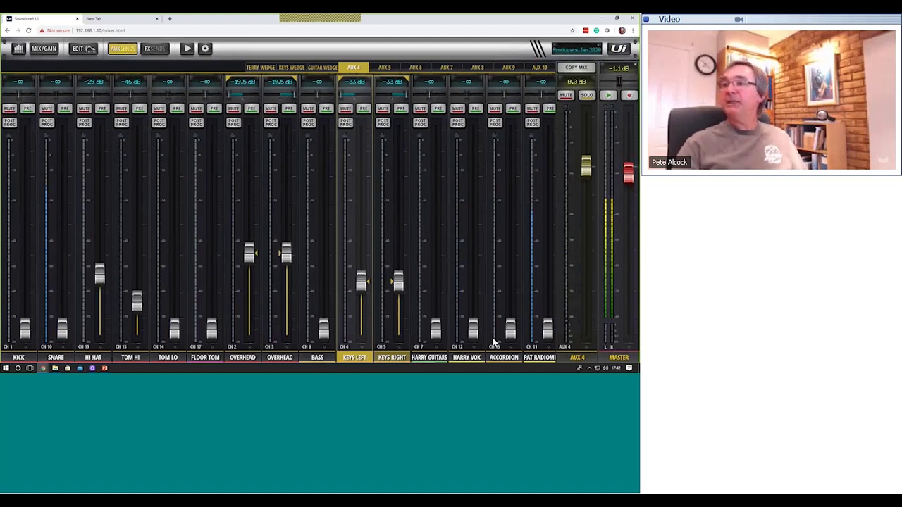
Rename the Aux 4 output as Vox Wedge.
click(578, 359)
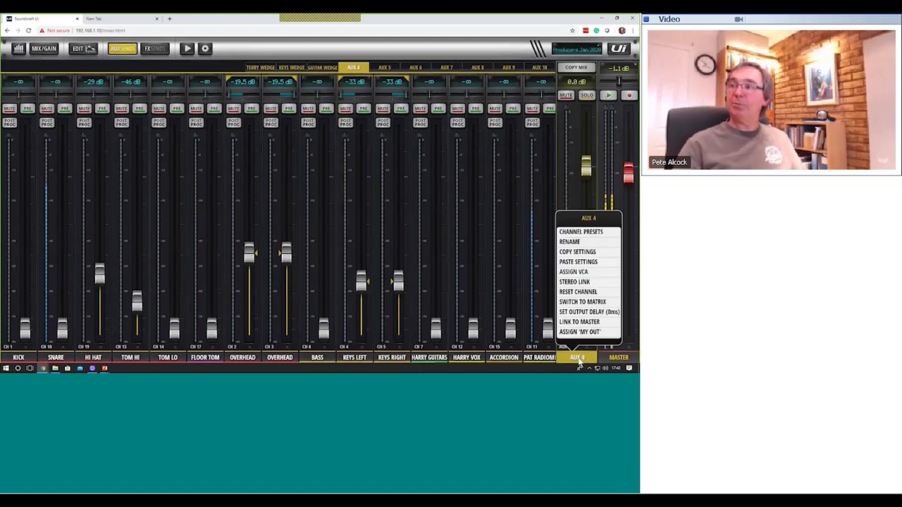
click(573, 243)
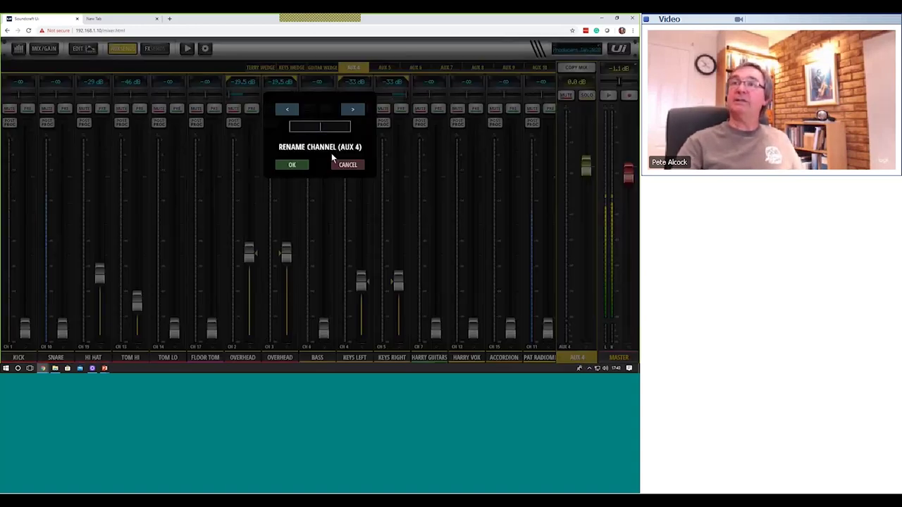
text(Vox Wedge)
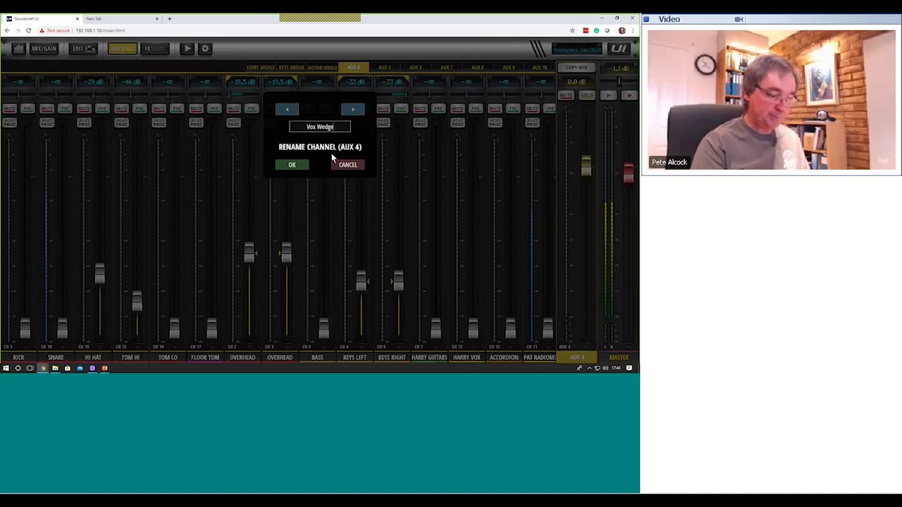
key(Return)
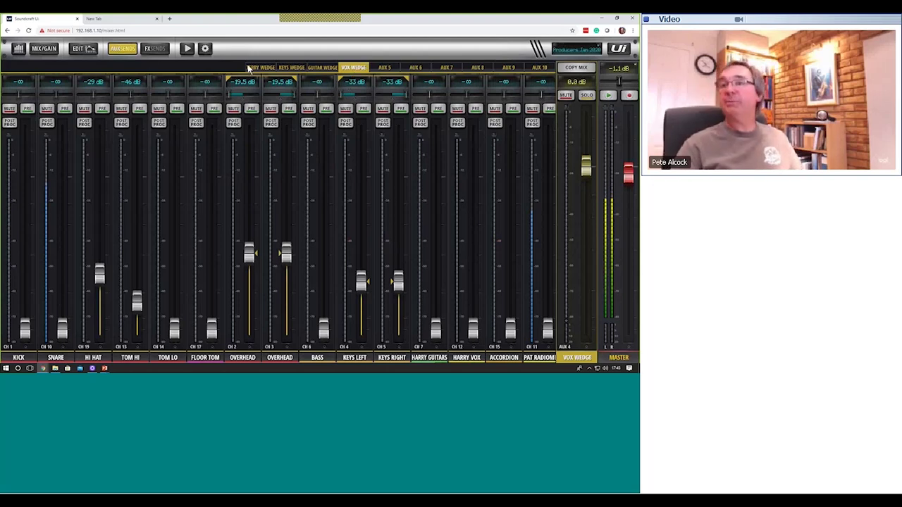
Leave the aux sends for the mix faders and open the Vox Wedge output's compressor settings.
click(124, 49)
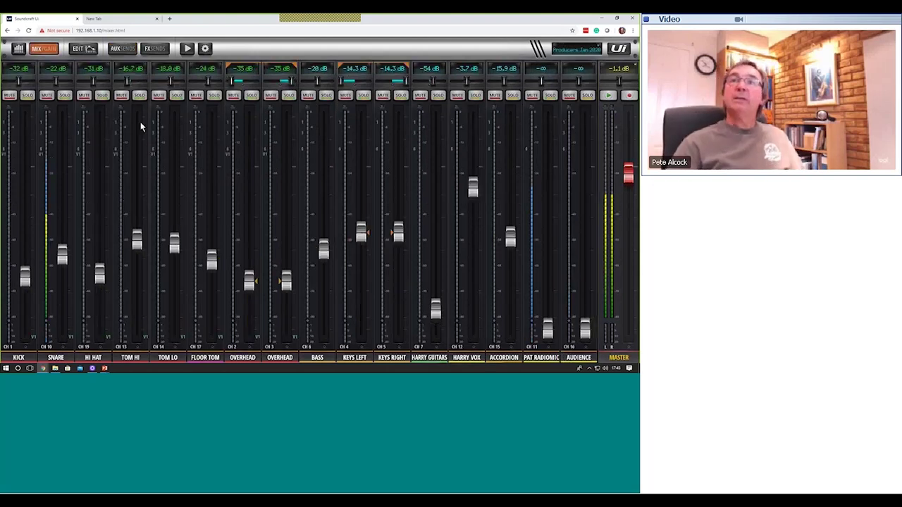
click(89, 49)
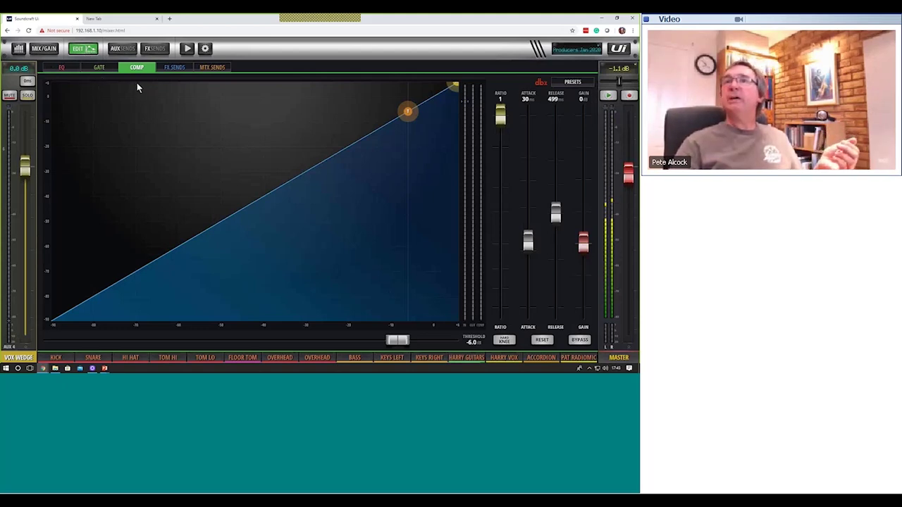
Look through the Vox Wedge output's EQ, gate, compressor, FX returns and matrix sends.
click(67, 69)
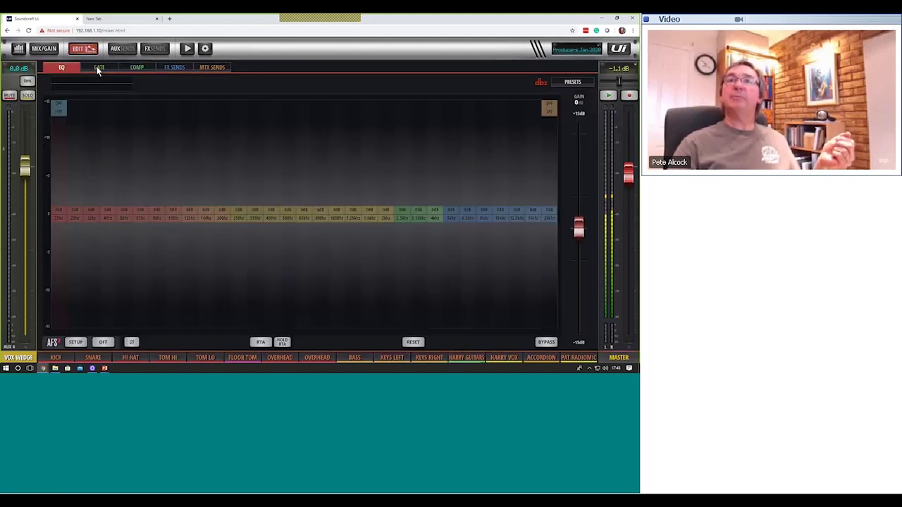
click(99, 68)
click(137, 67)
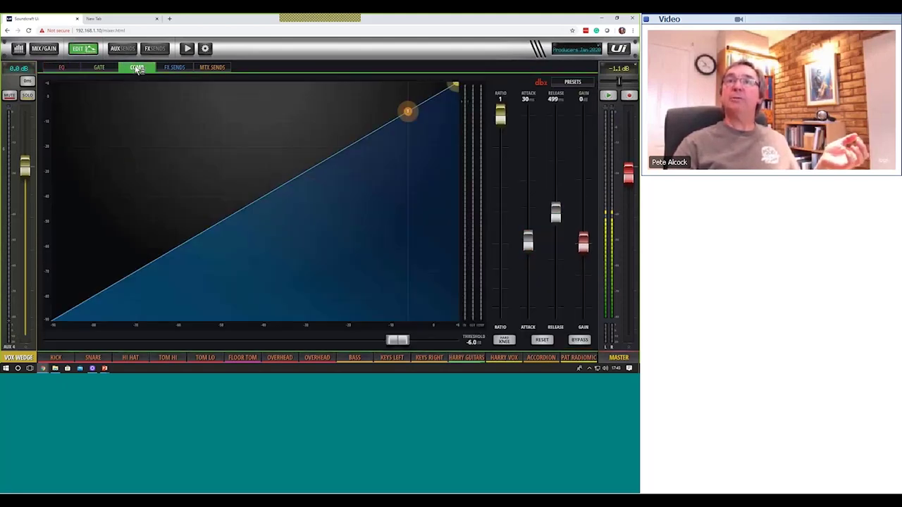
click(165, 67)
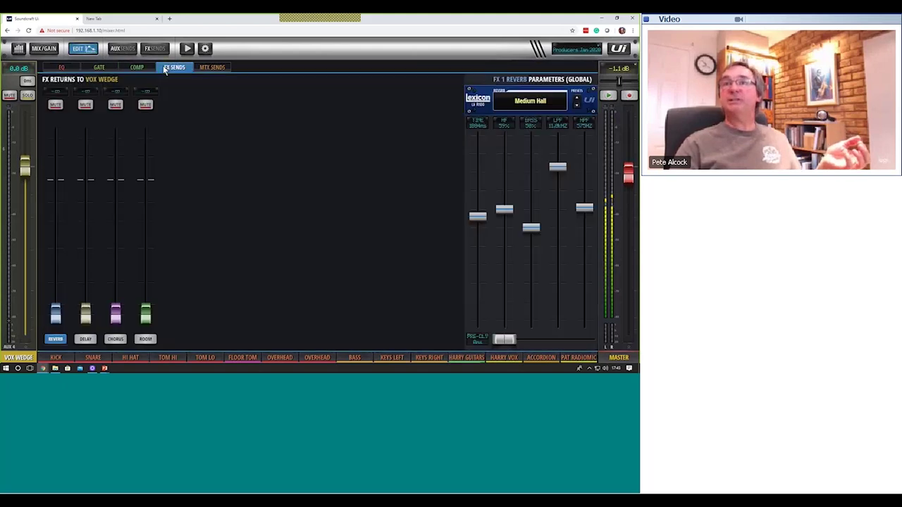
click(212, 67)
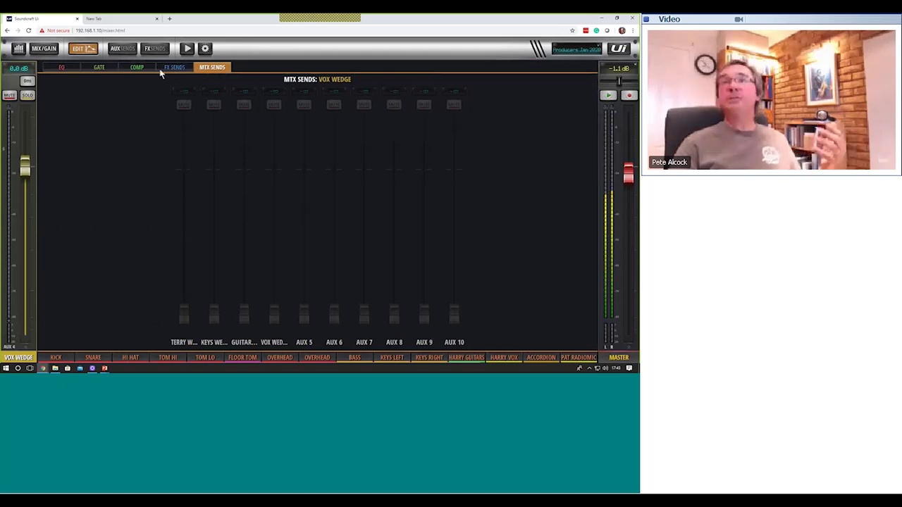
View the channel mix and the first wedge's aux sends, and return to the Vox Wedge output's FX returns and matrix sends.
click(81, 51)
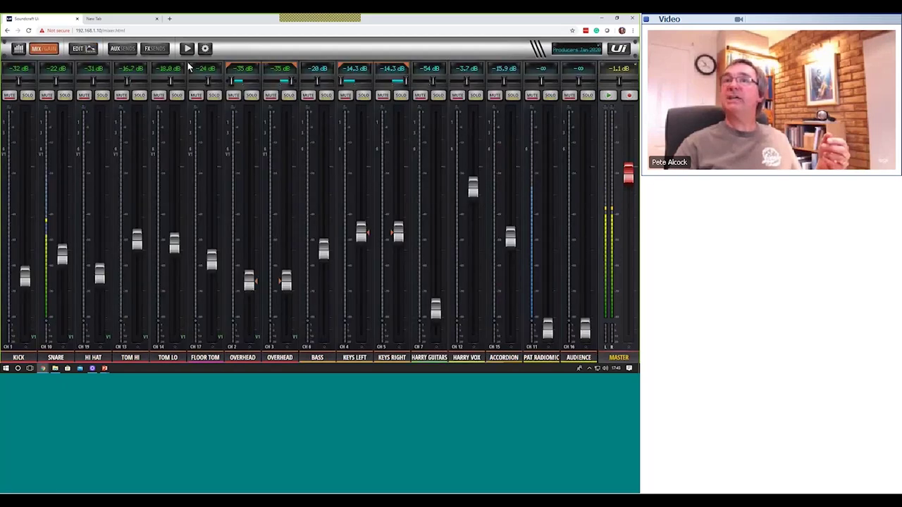
click(127, 50)
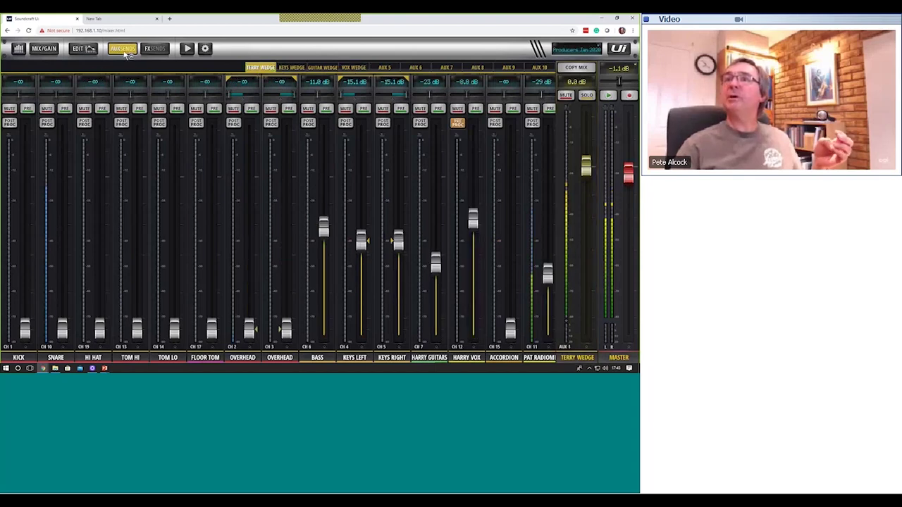
click(45, 48)
click(83, 49)
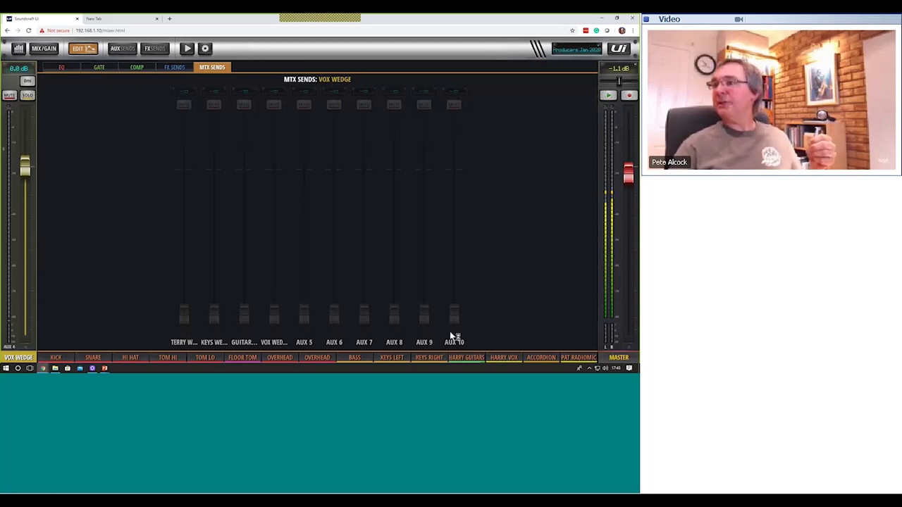
click(174, 69)
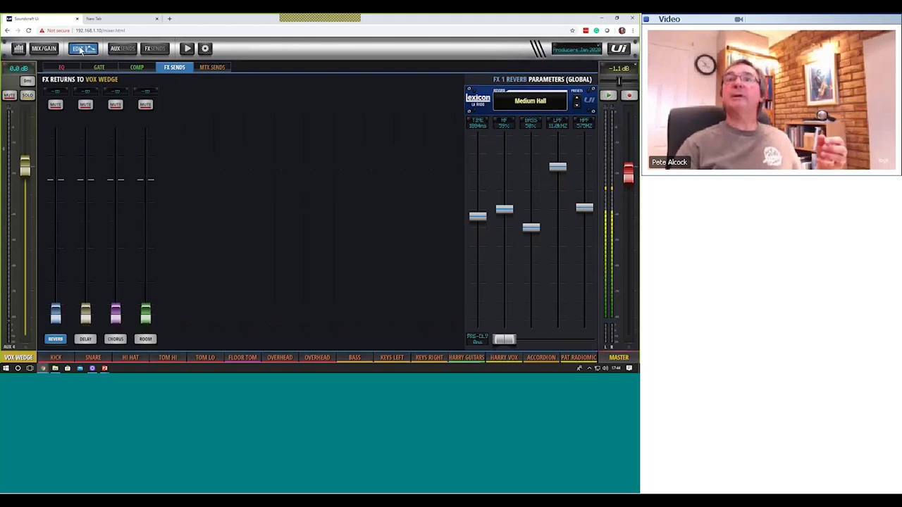
click(226, 67)
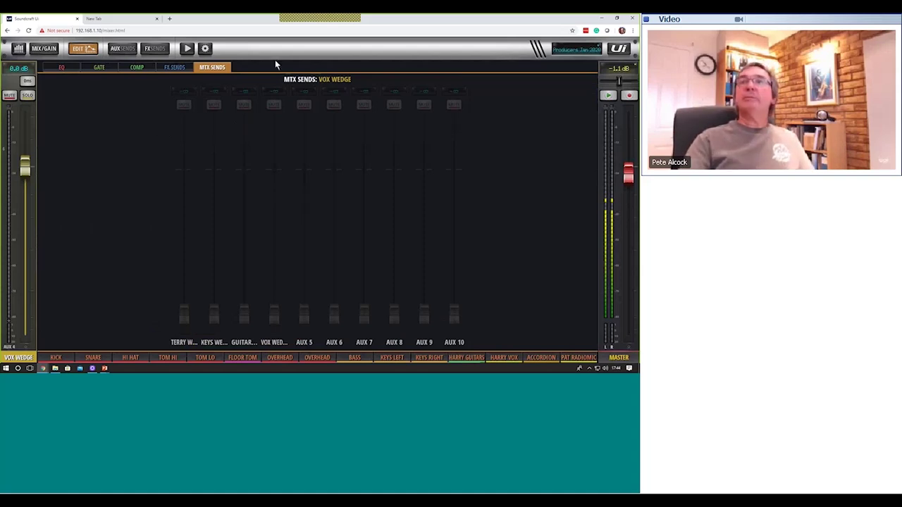
Play 01 Sign On.mp3 from the Earth Wind and Fire playlist in the 2-track USB player, and pause it.
click(187, 49)
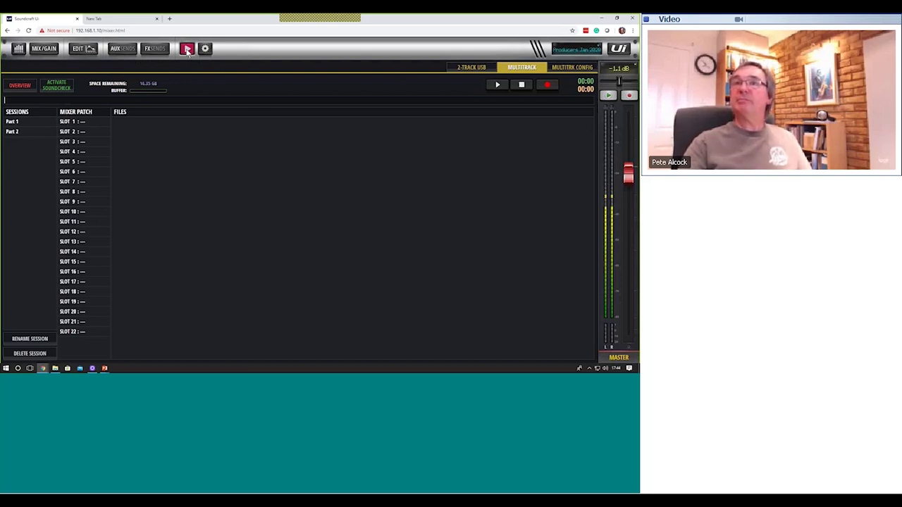
click(469, 68)
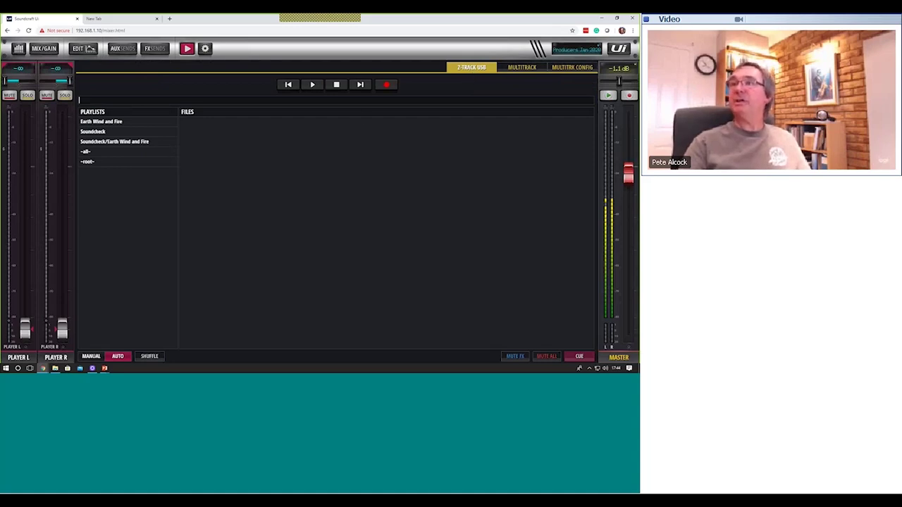
click(103, 124)
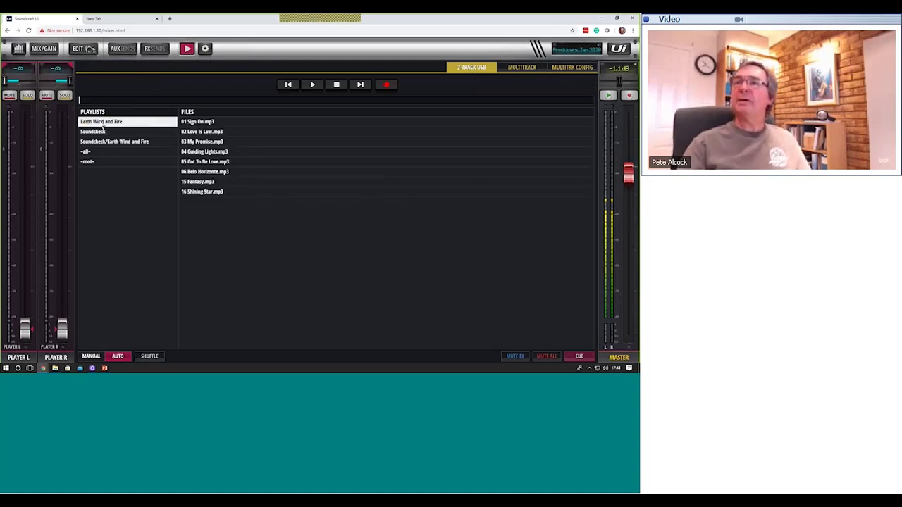
click(204, 122)
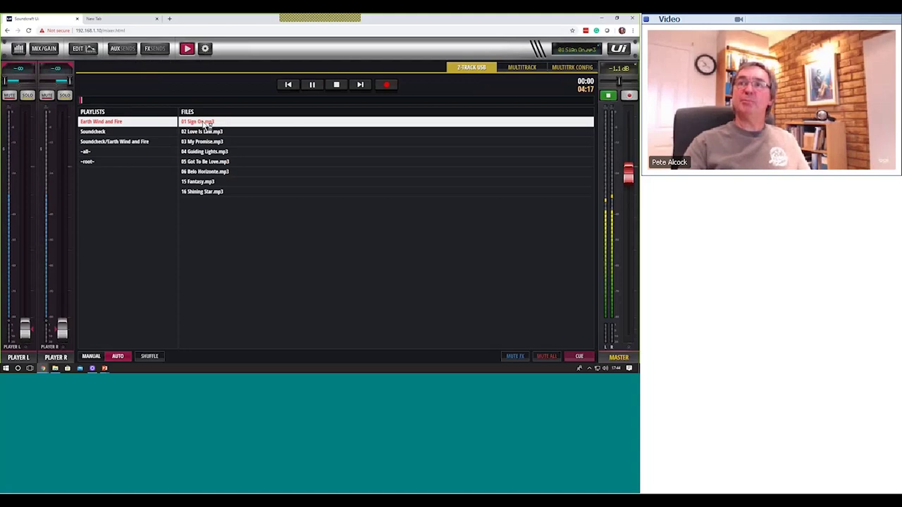
mouse_move(62, 329)
mouse_down()
mouse_move(64, 132)
mouse_move(62, 329)
mouse_up()
click(312, 85)
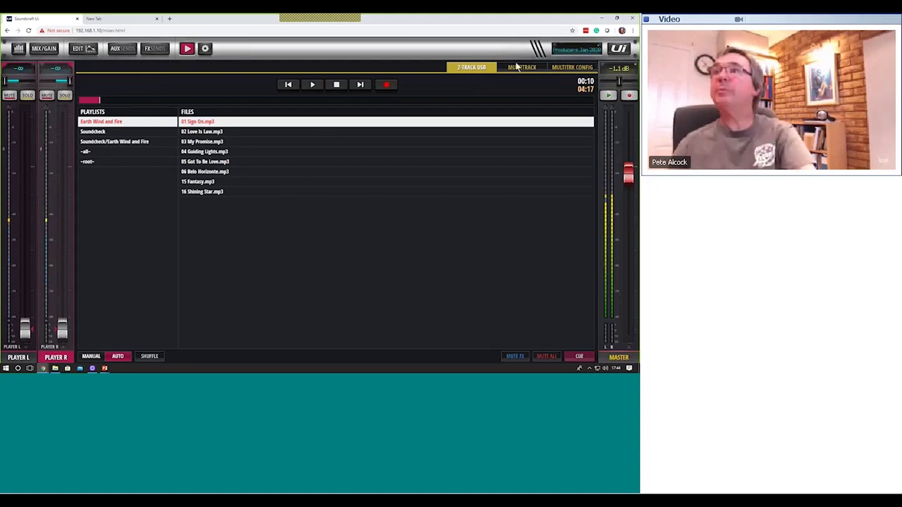
Open the multitrack recording configuration, select all record channels and clear the whole selection.
click(563, 74)
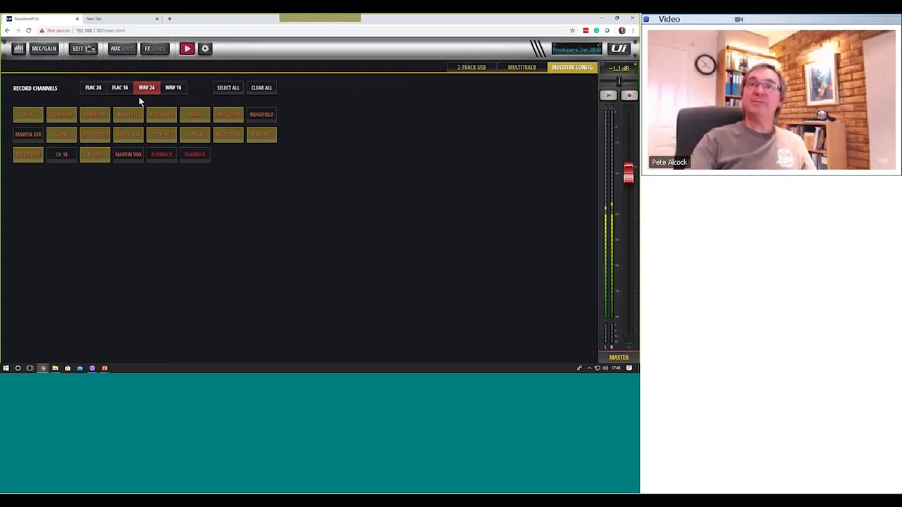
click(222, 88)
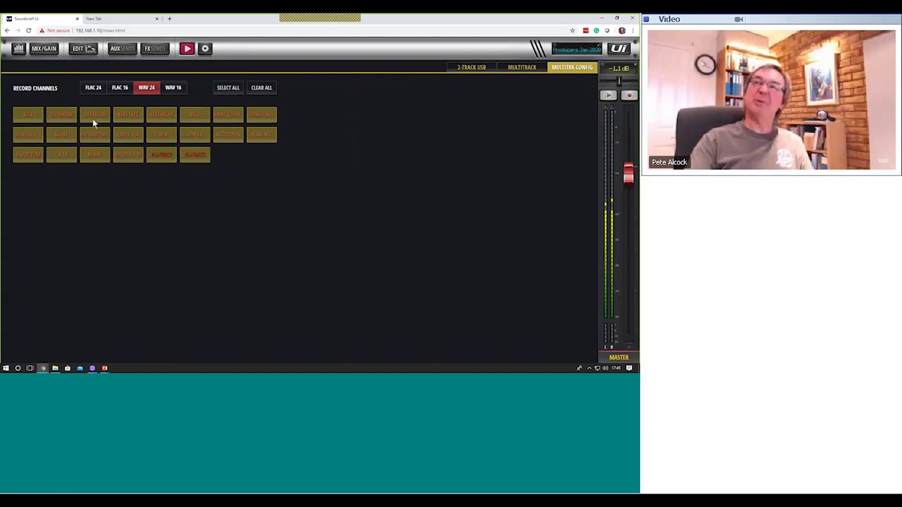
click(62, 117)
click(262, 88)
Select Kick, both Overheads, Keys Left, Keys Right, Bass and the guitars channel for multitrack recording.
click(28, 114)
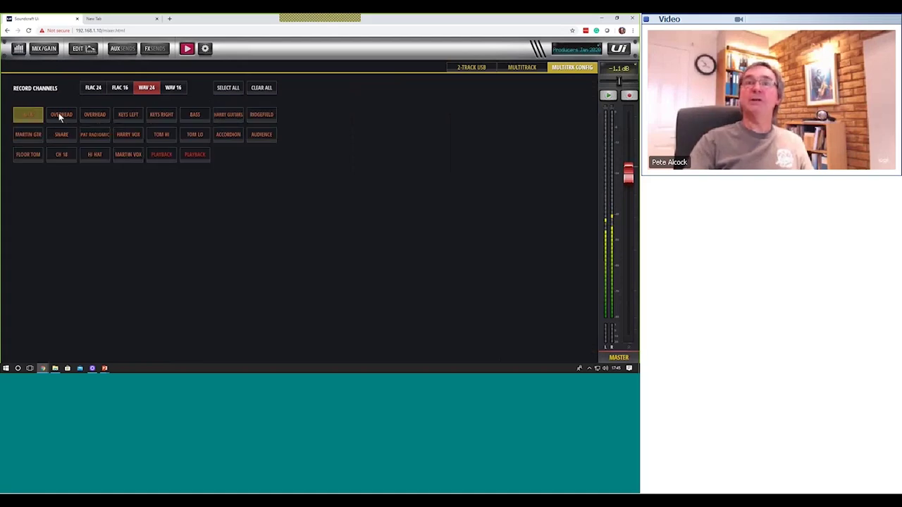
click(61, 115)
click(94, 115)
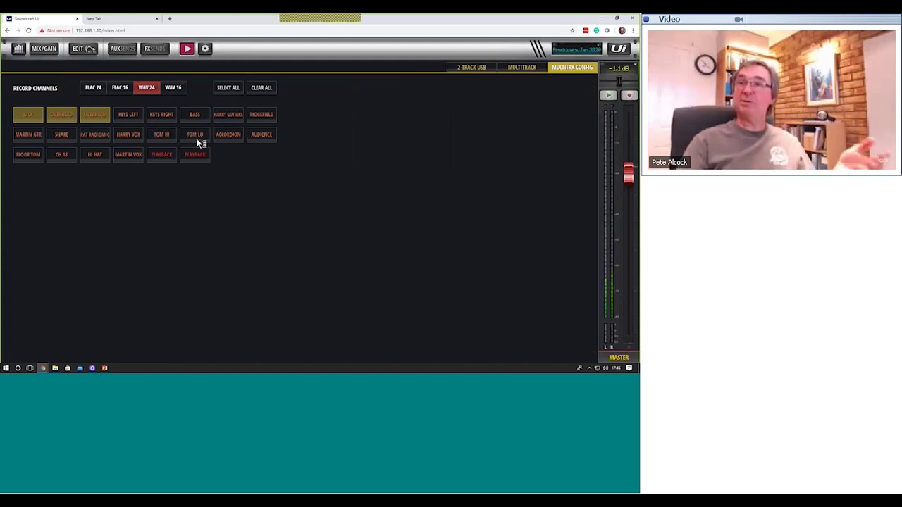
click(32, 141)
click(33, 141)
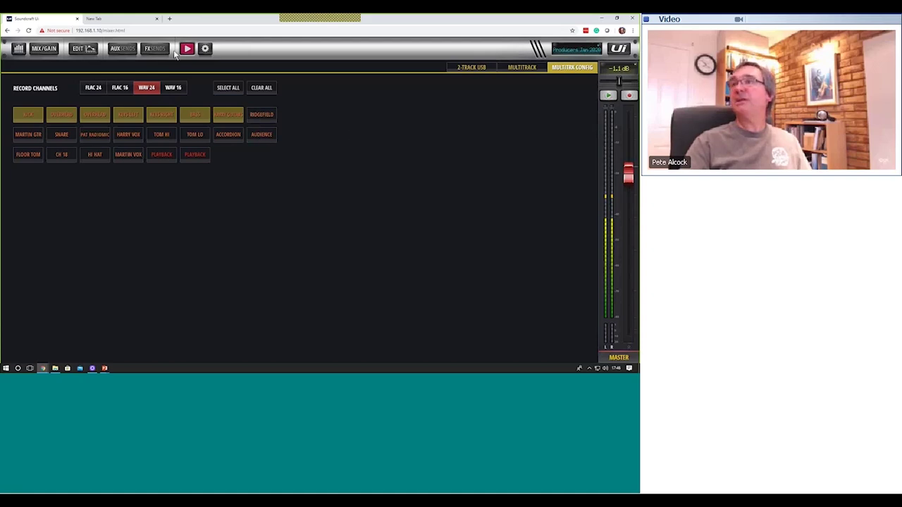
Check the mix view, return to the multitrack recorder and start recording a new session.
click(43, 50)
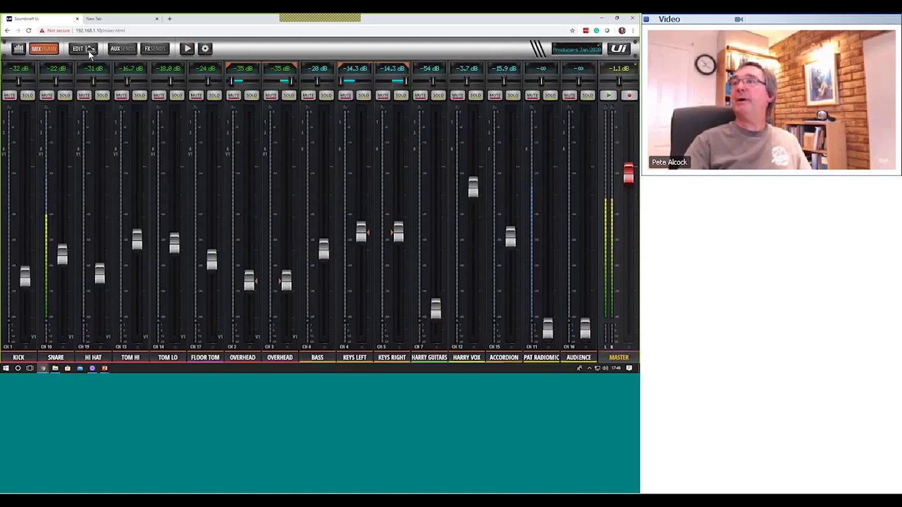
click(187, 49)
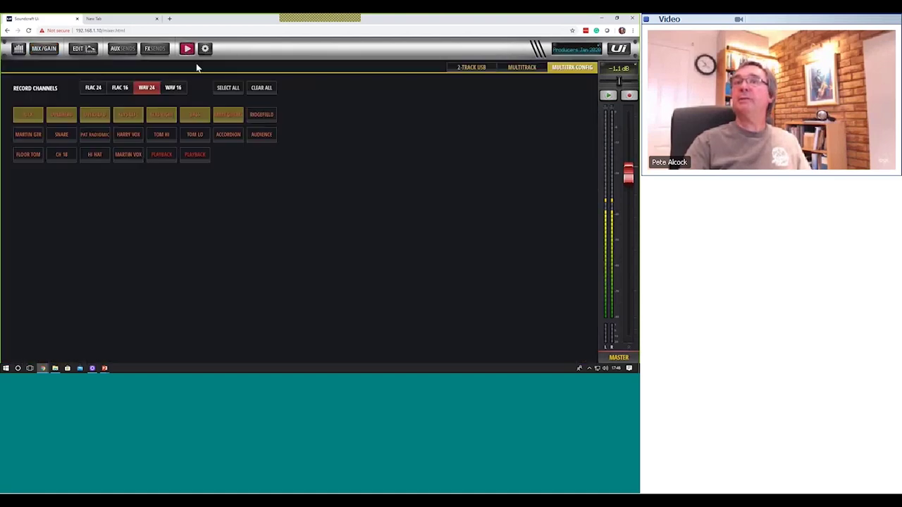
click(527, 67)
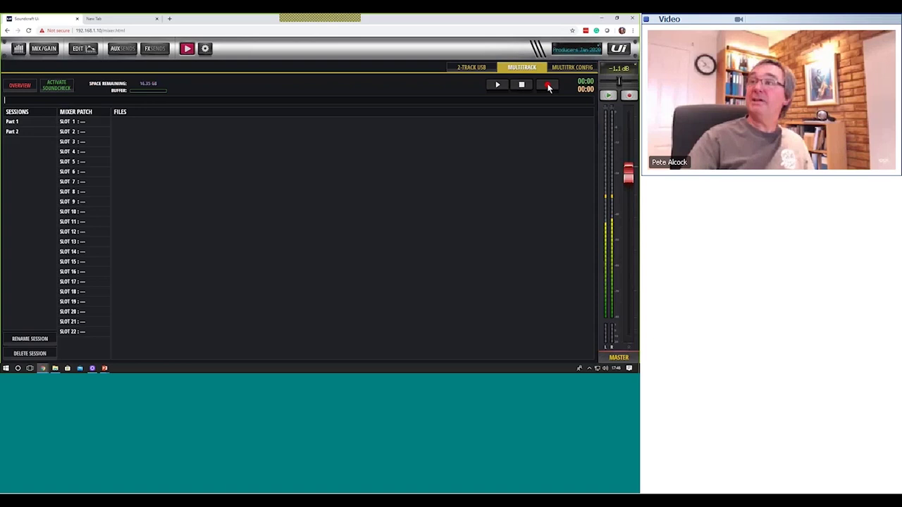
click(549, 86)
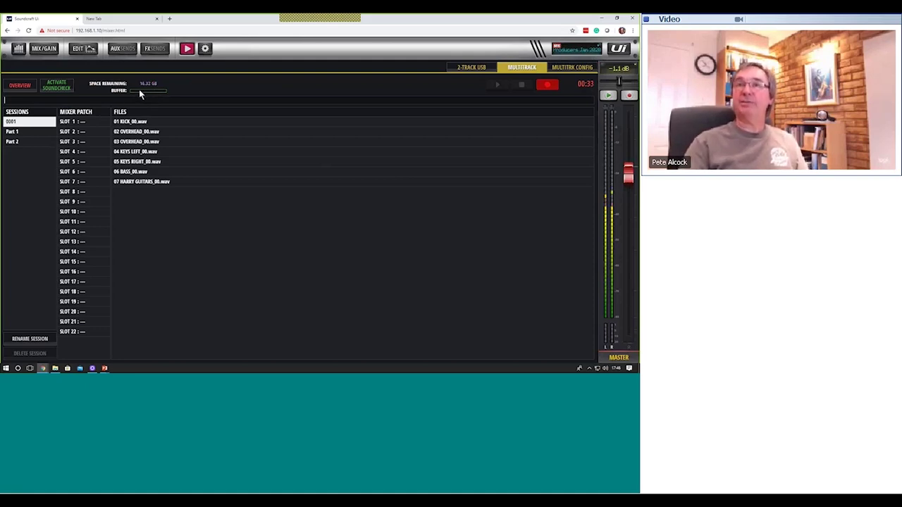
Turn on Big Desktop Mode for Mix in the local settings and reload the interface.
click(618, 48)
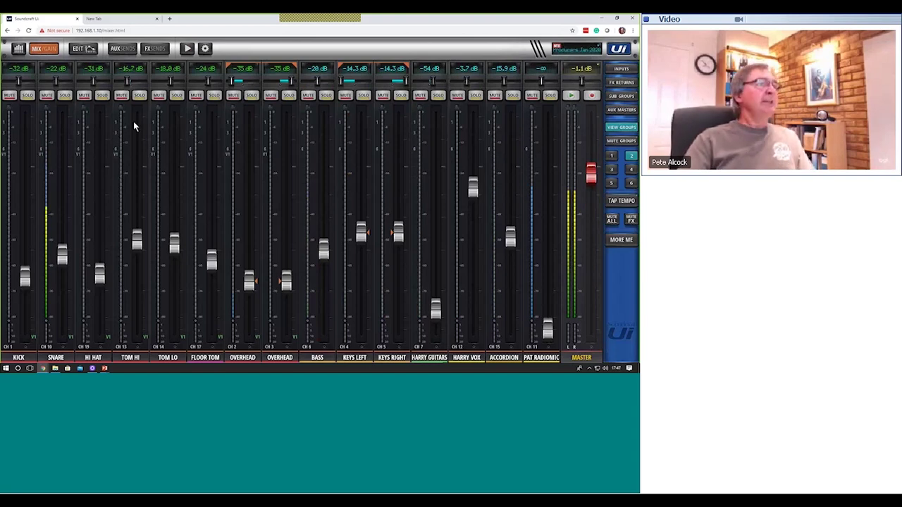
click(205, 48)
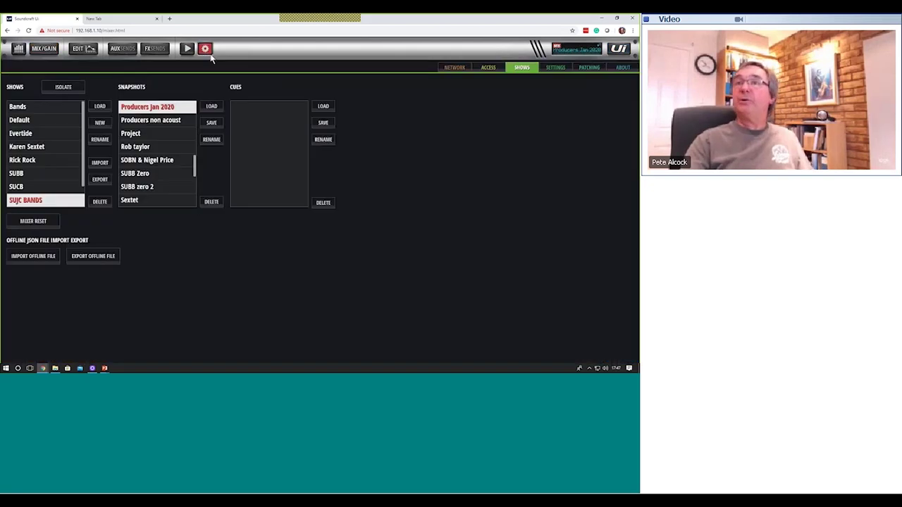
click(554, 68)
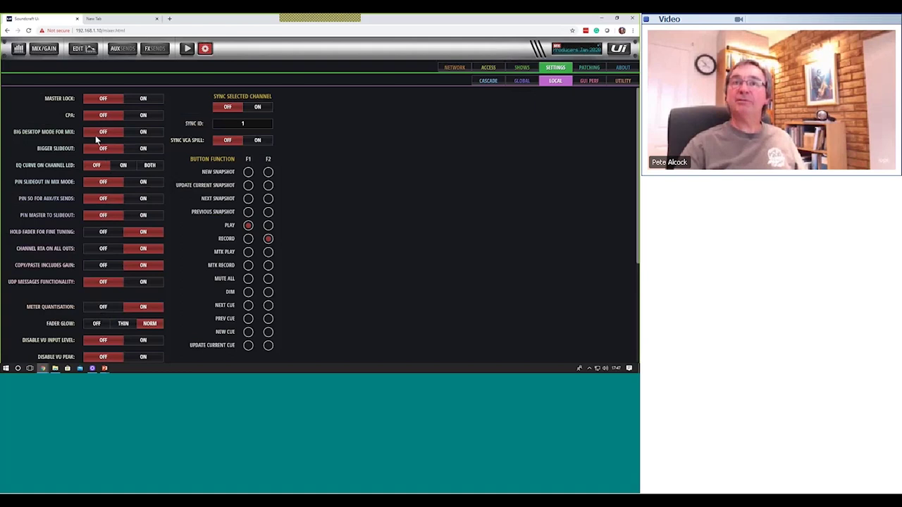
click(135, 132)
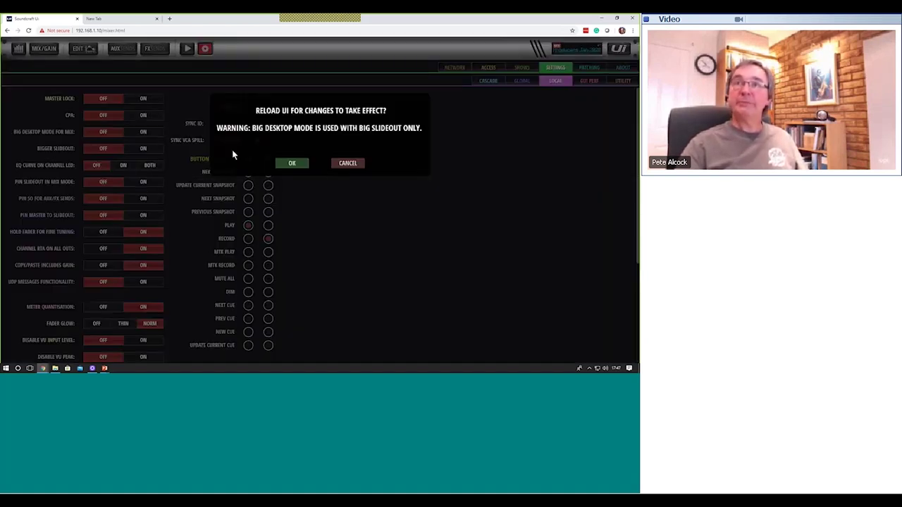
click(293, 164)
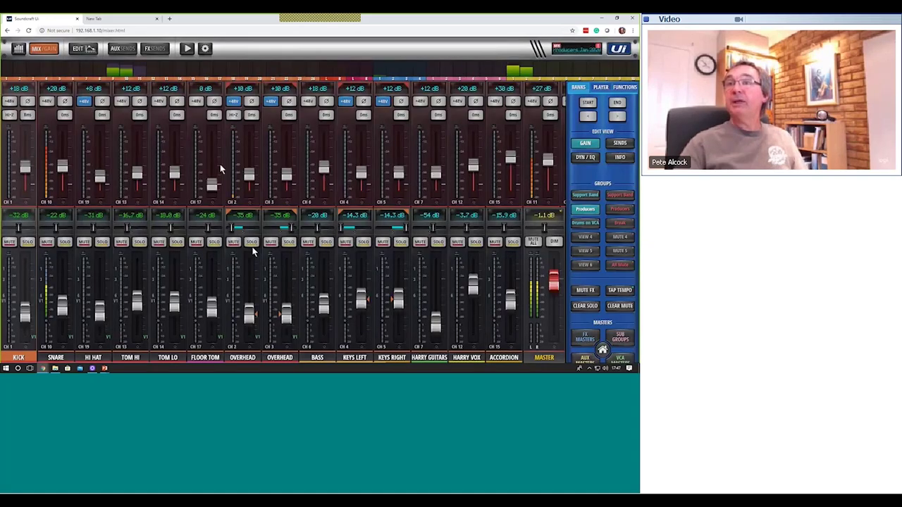
Reduce the browser page zoom to below 75% so more channel strips fit in the desktop mix view.
key(ctrl+minus)
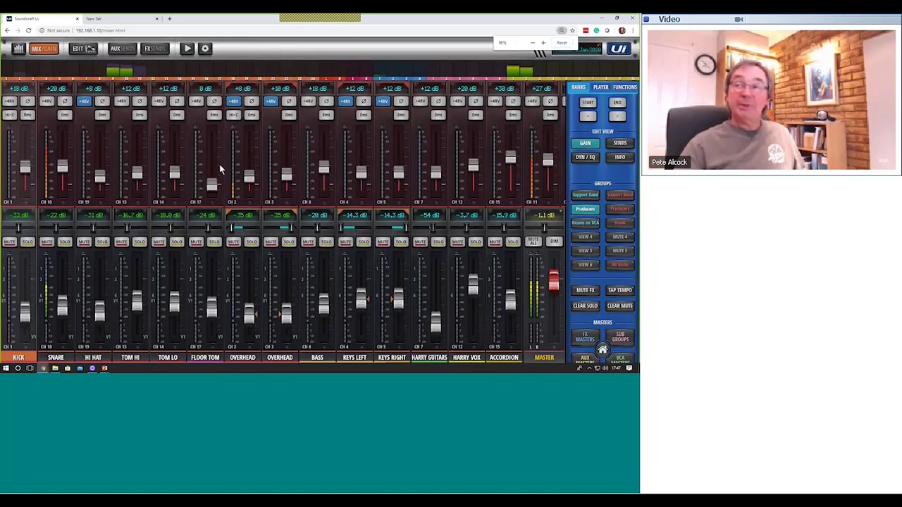
key(ctrl+minus)
key(ctrl+minus)
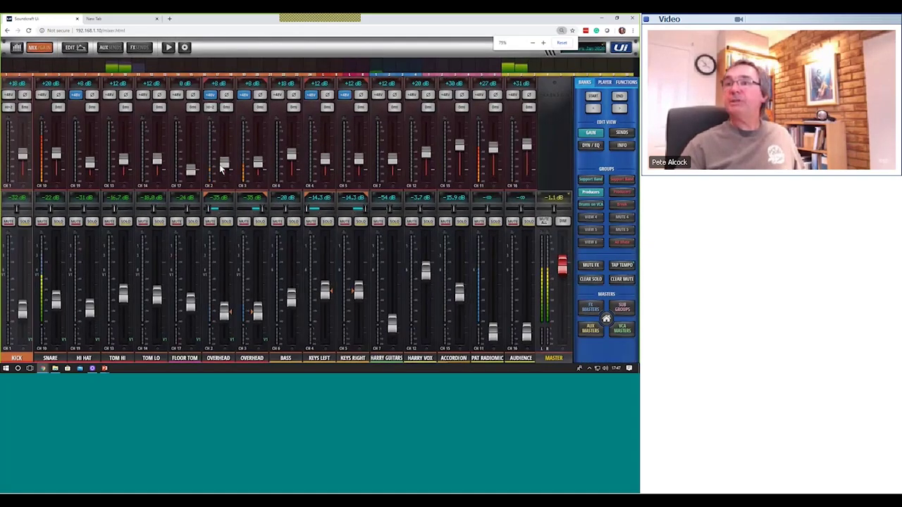
key(ctrl+minus)
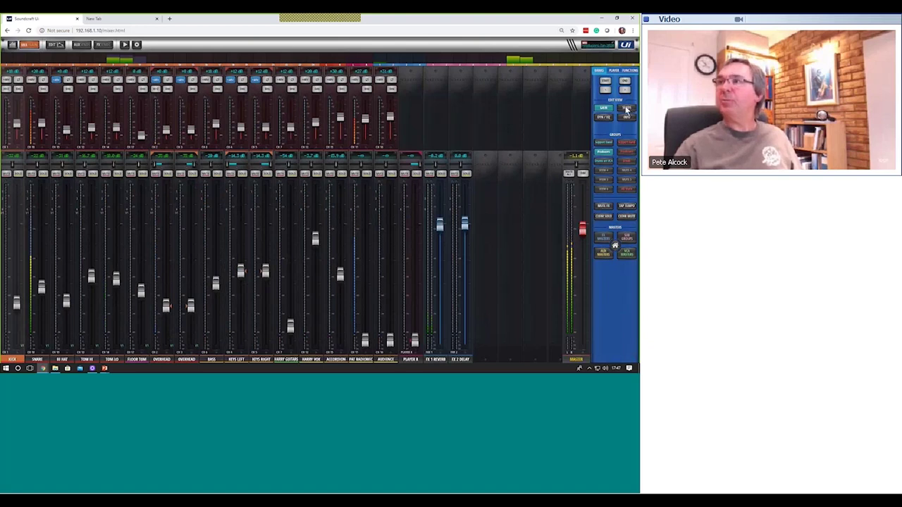
Show dynamics and EQ above the faders, and examine the compressor and EQ of the Bass and Floor Tom channels.
click(604, 117)
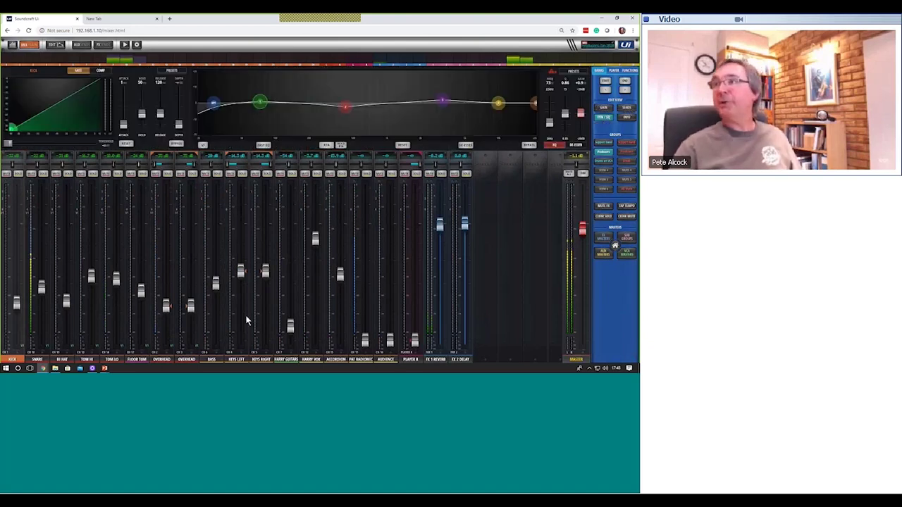
click(216, 285)
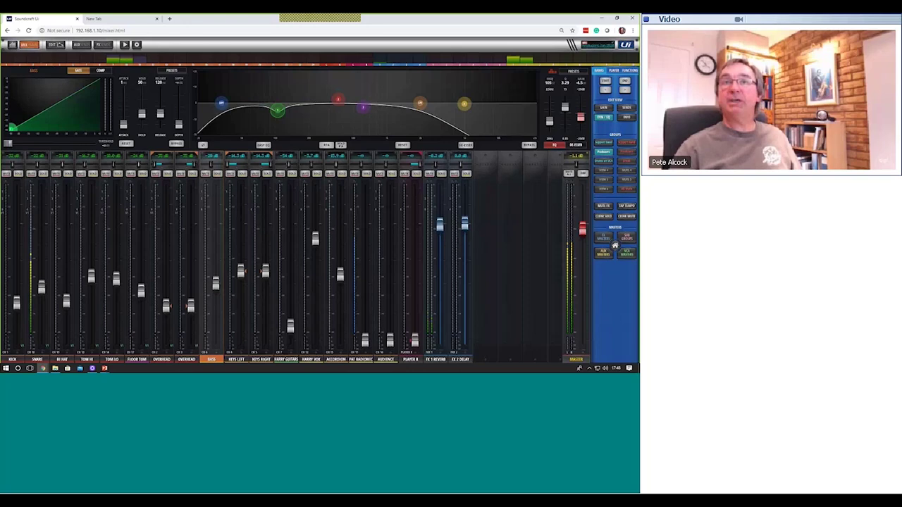
click(101, 72)
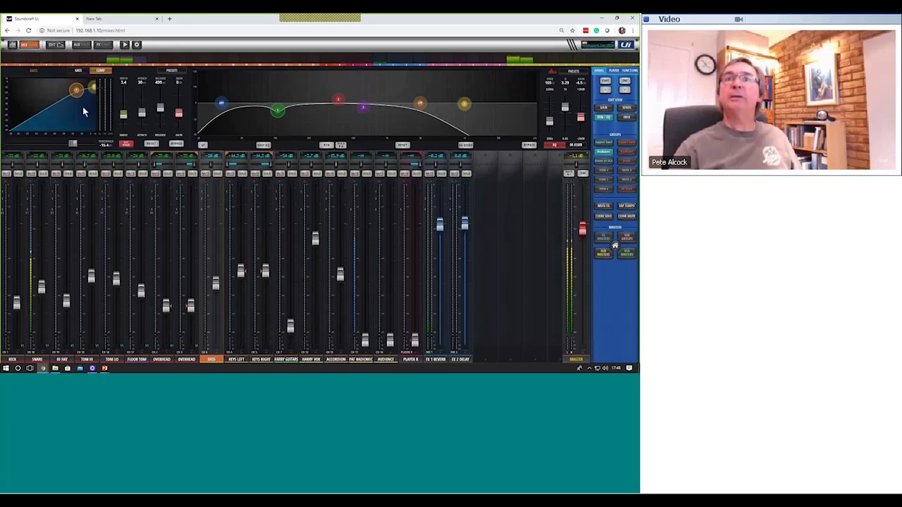
click(141, 295)
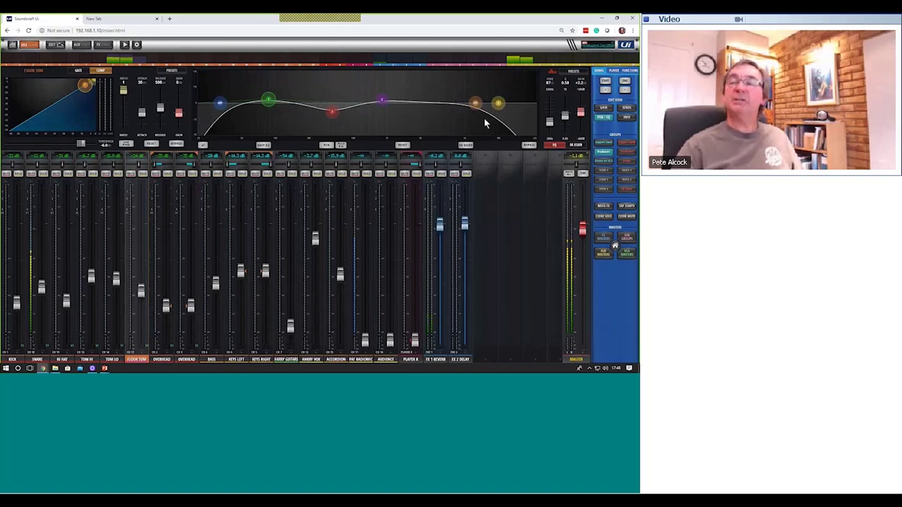
Examine the sends, info and gain views above the faders, including the aux and FX sends of the Overhead channel.
click(626, 108)
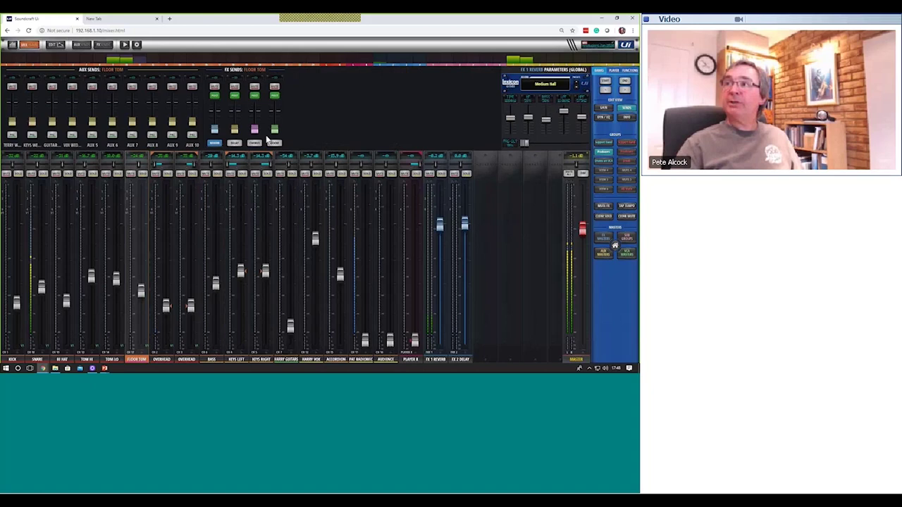
click(180, 316)
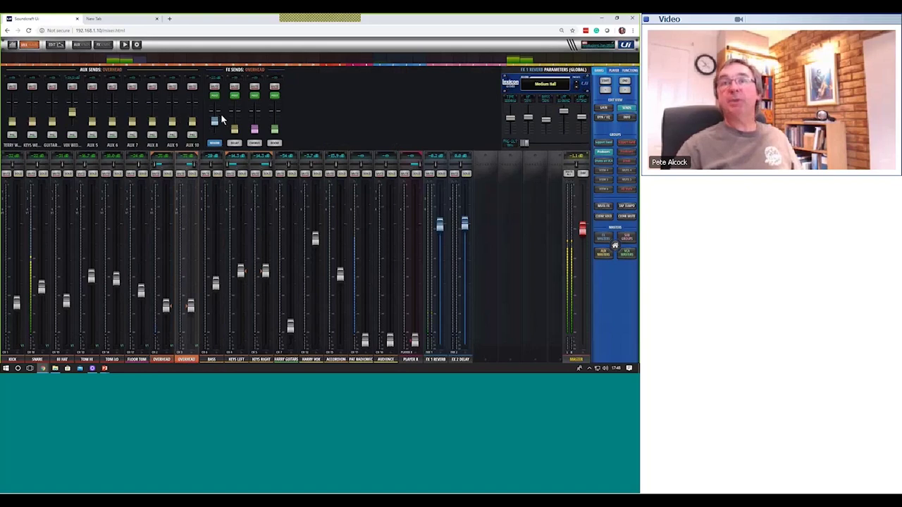
click(628, 118)
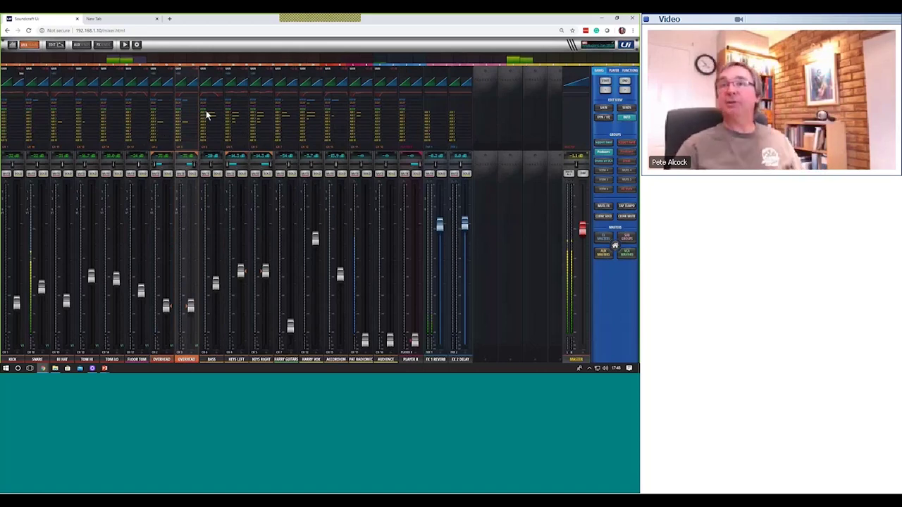
click(604, 108)
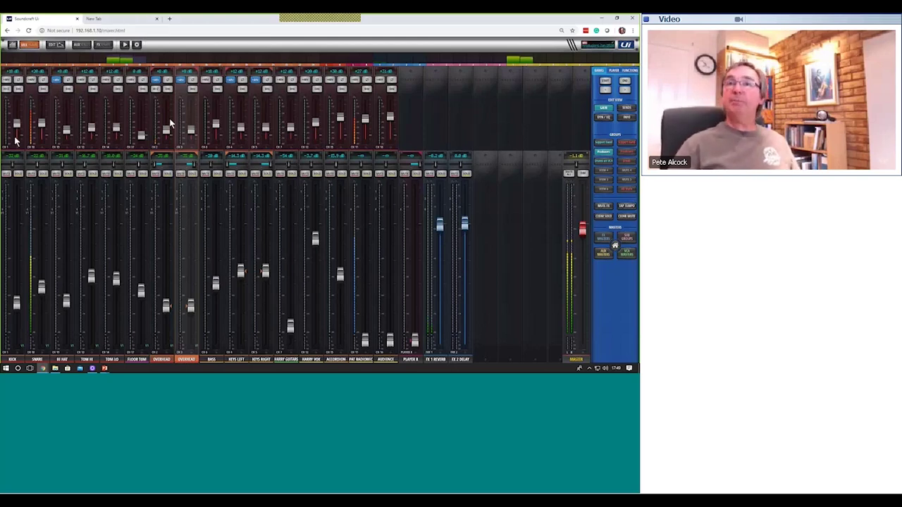
Switch to the PowerPoint slide show to review the "Let's explore" topics, and look through the open windows for another one.
key(alt+Tab)
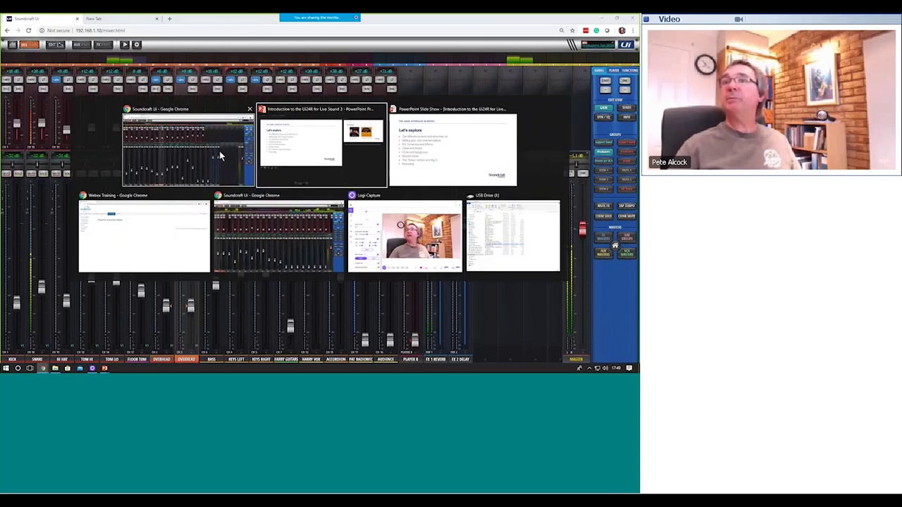
key(alt+Tab)
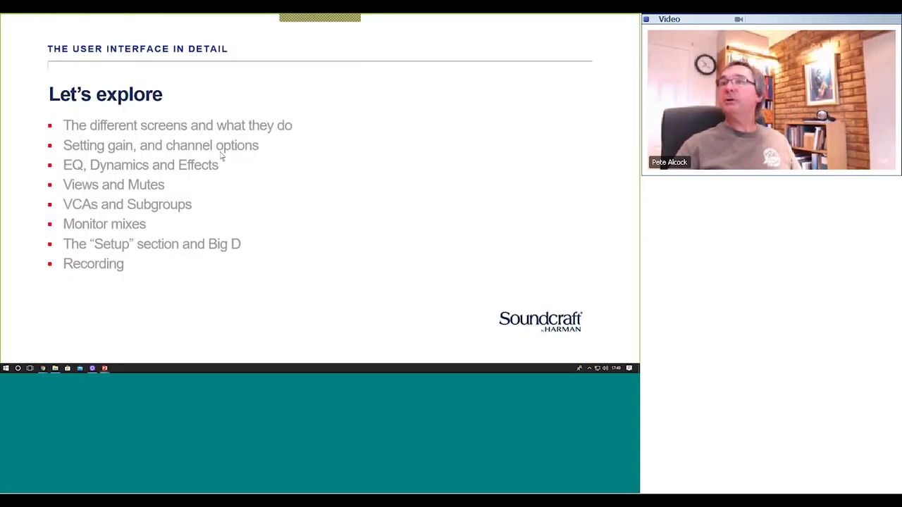
key(alt+Tab)
key(alt+Tab)
key(alt+Tab)
key(alt+Tab)
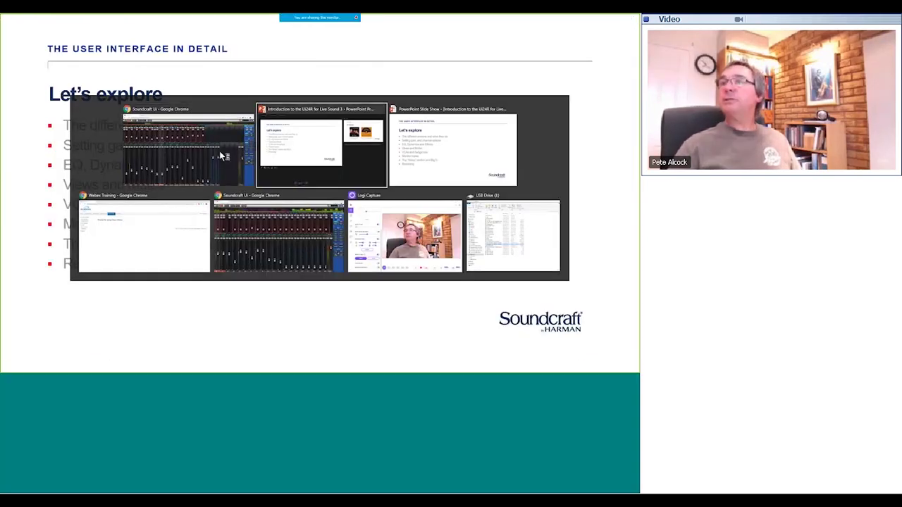
key(alt+Tab)
key(alt+Tab)
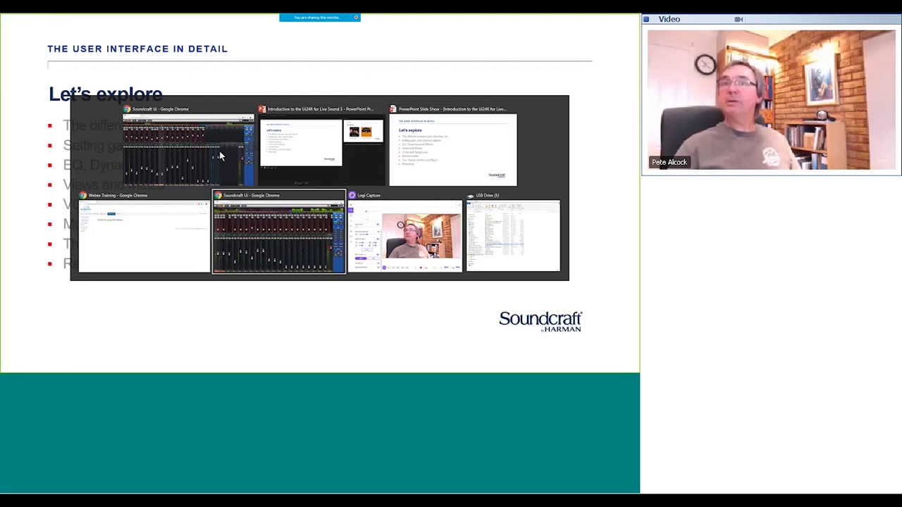
key(alt+Tab)
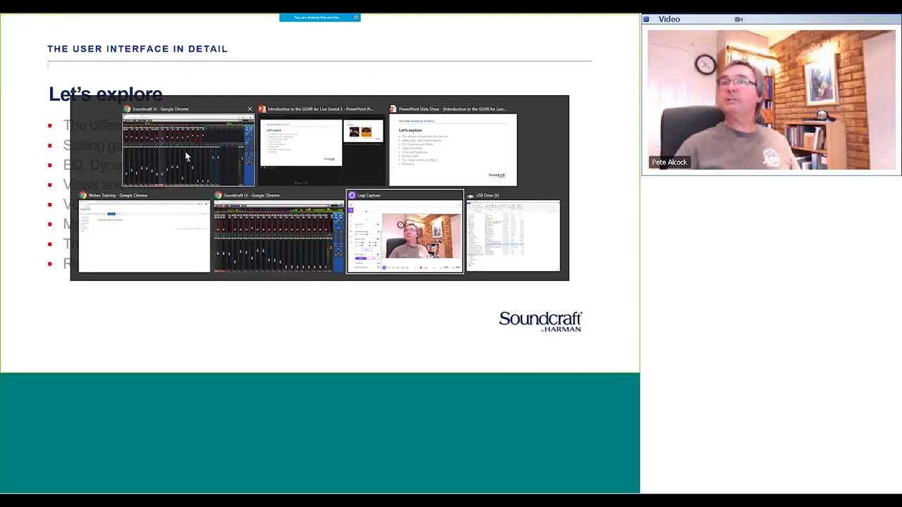
key(alt+Tab)
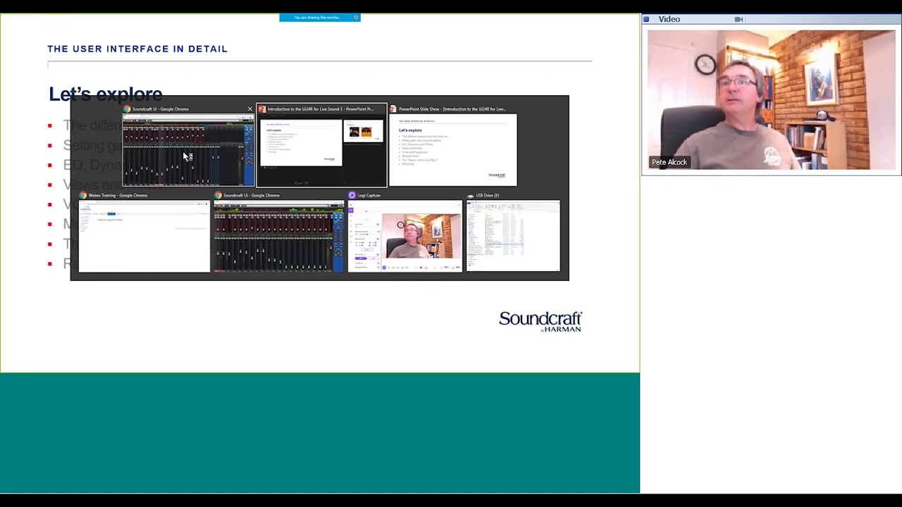